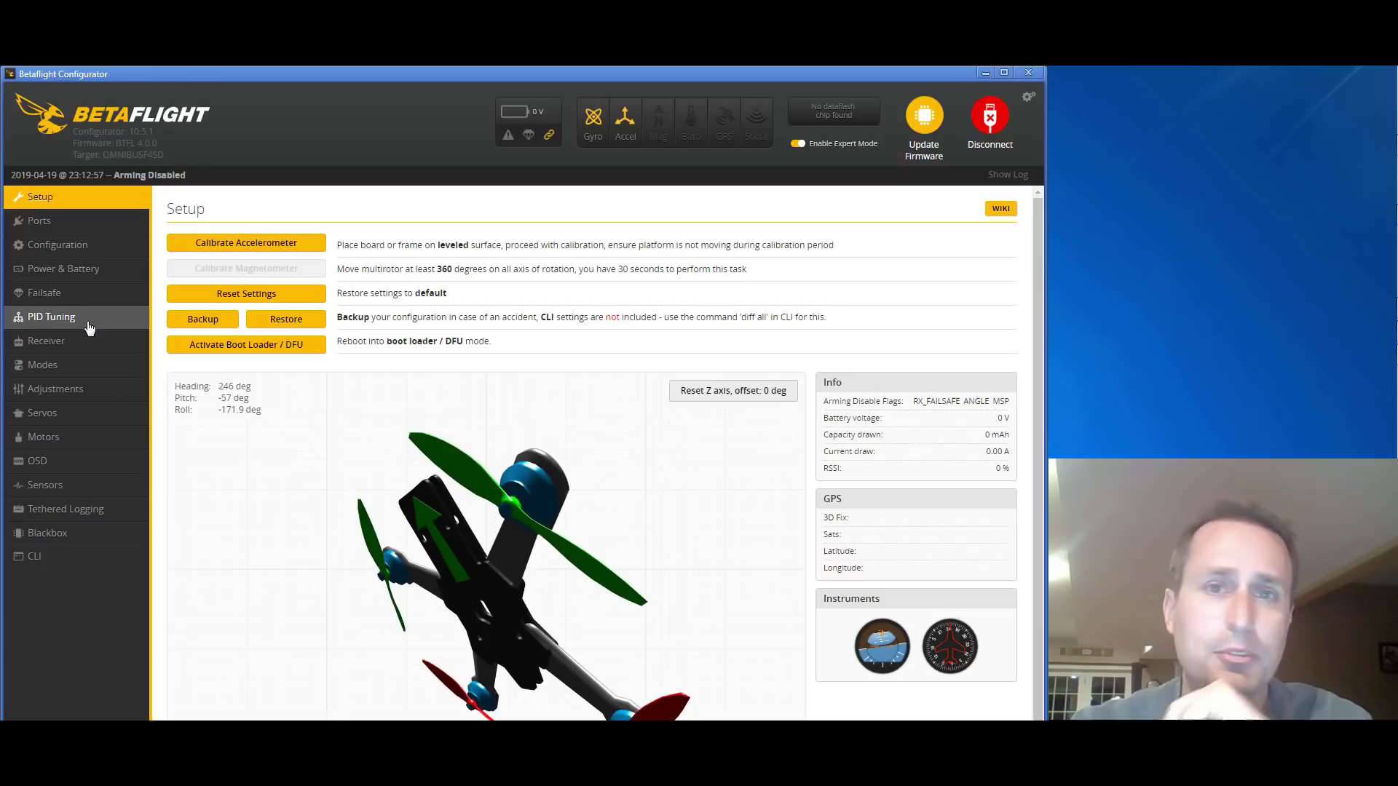
- In the PID Tuning filter settings, enable gyro lowpass 2 with a PT1 filter type and a 100 Hz cutoff
click(85, 325)
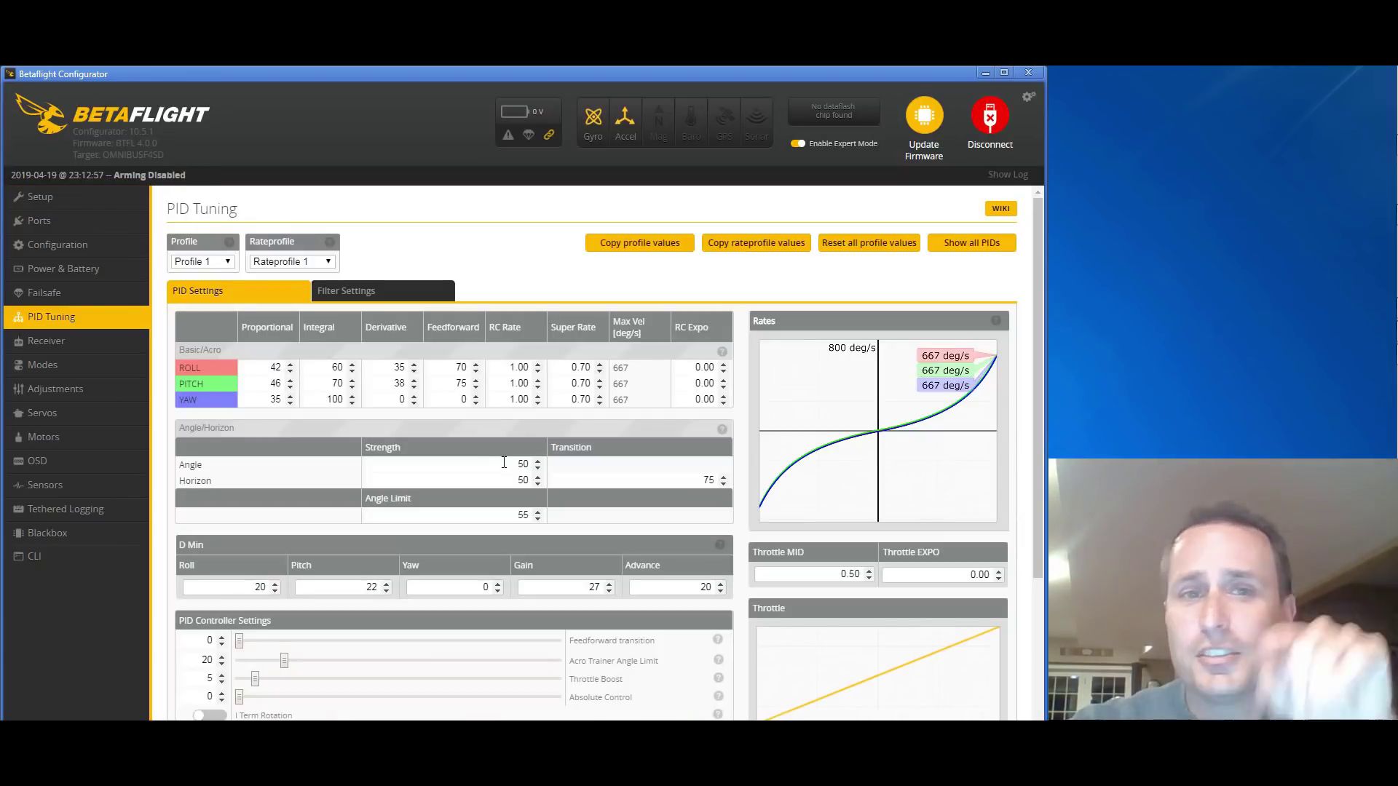
click(397, 290)
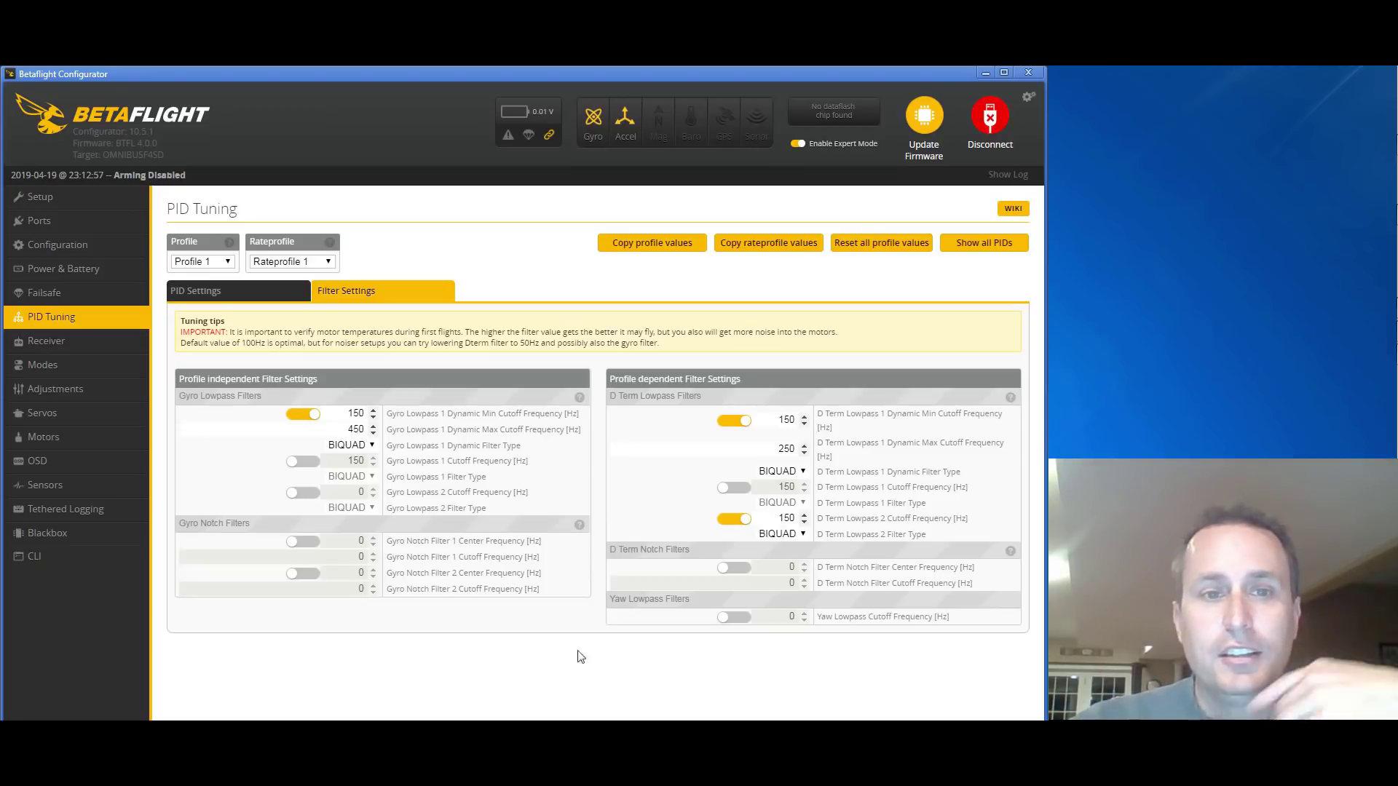
click(305, 493)
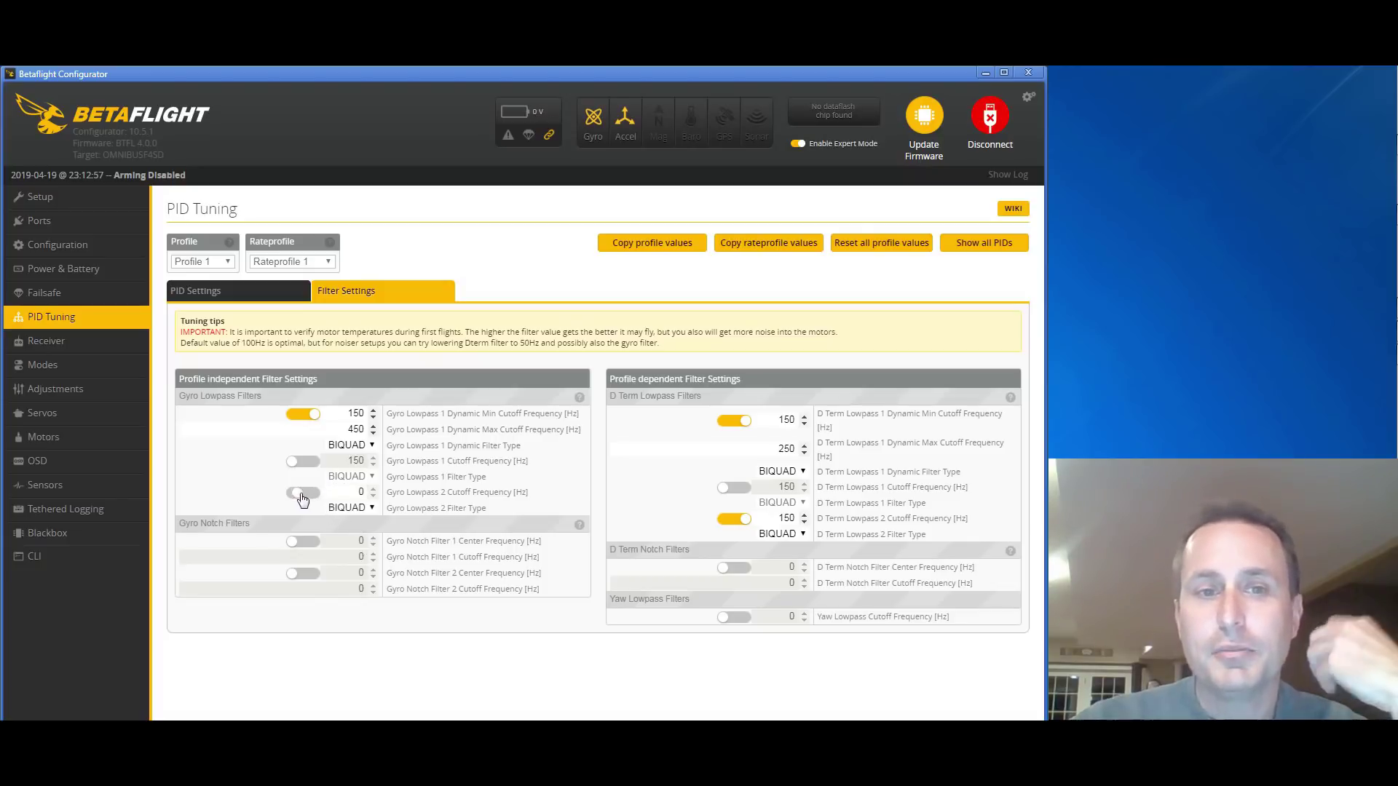
click(358, 509)
click(357, 521)
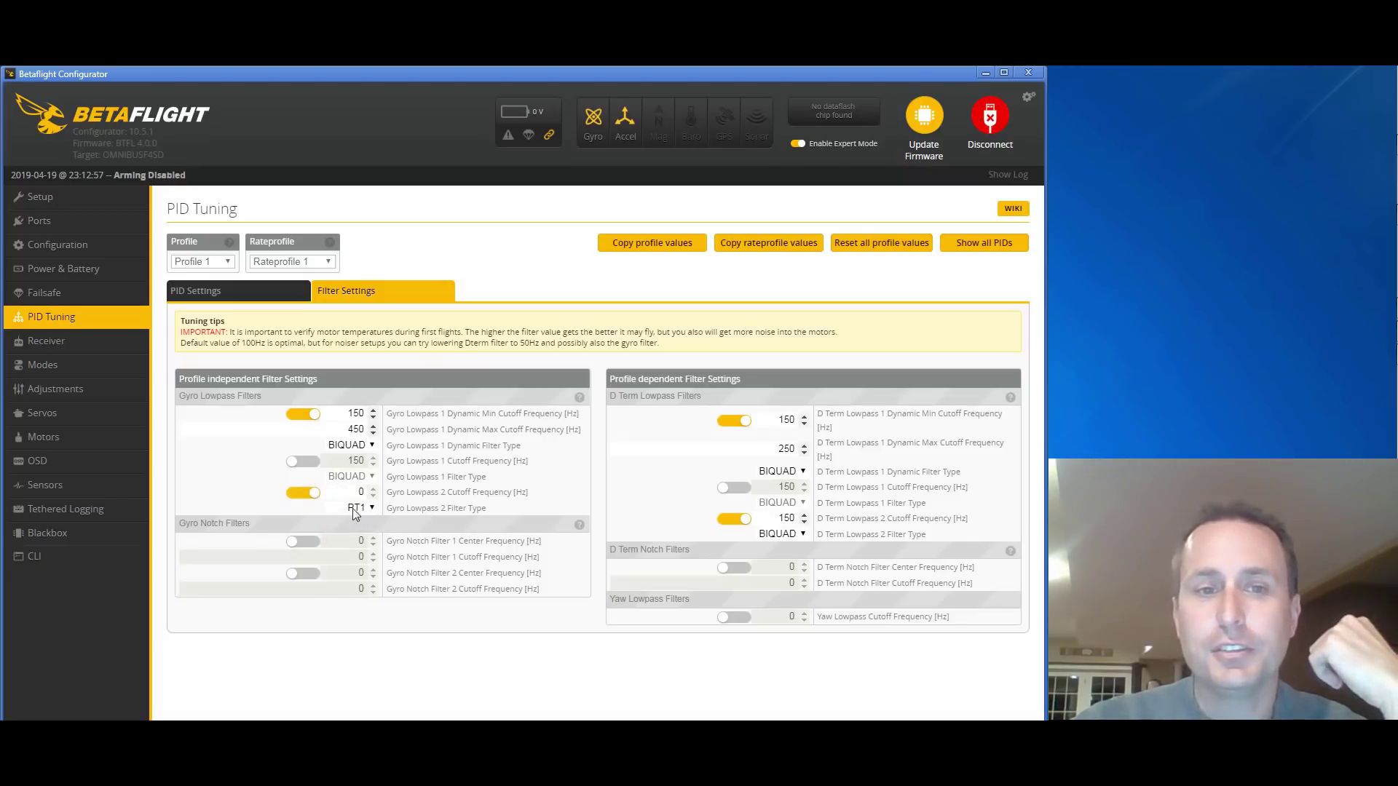
double_click(343, 489)
text(100)
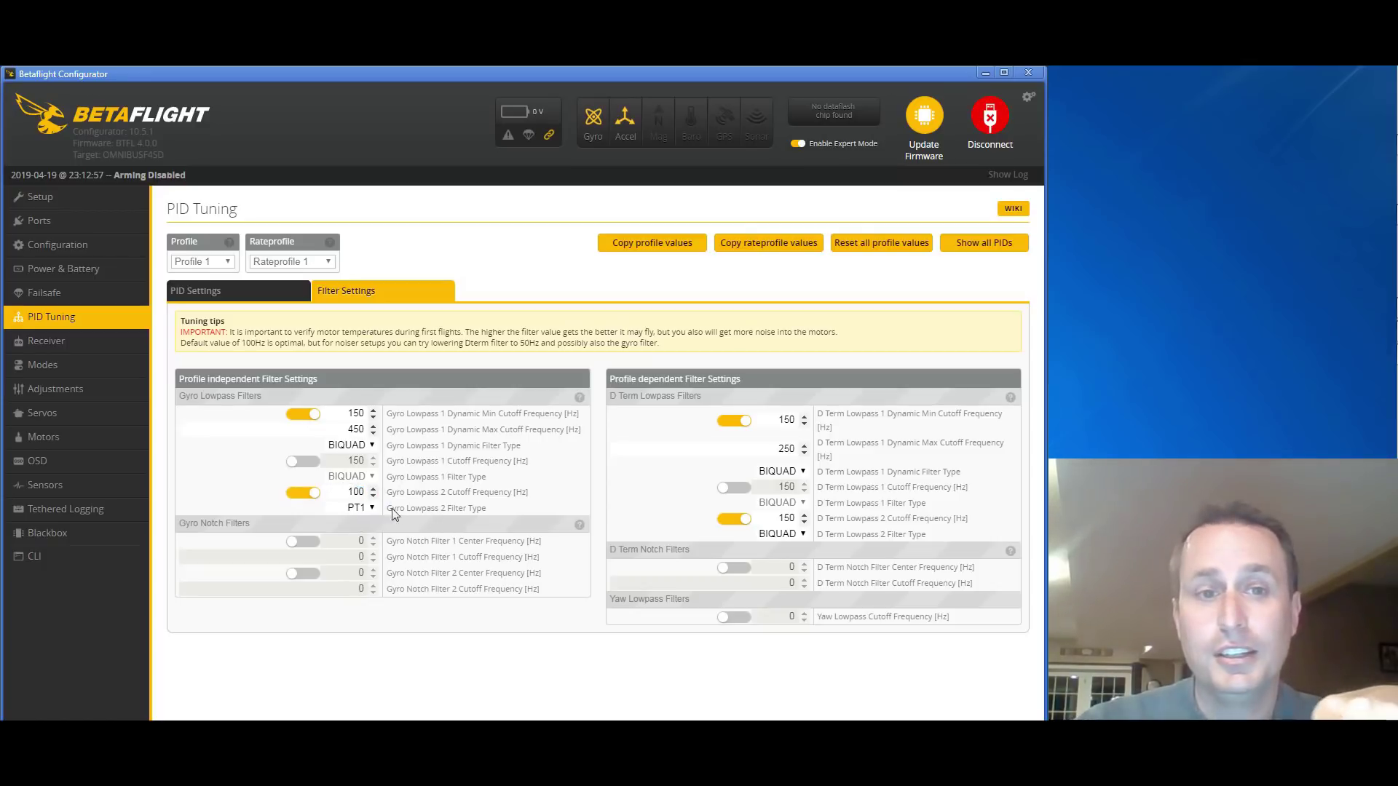
- Set D Term lowpass 2 to a 100 Hz cutoff with the PT1 filter type
double_click(785, 518)
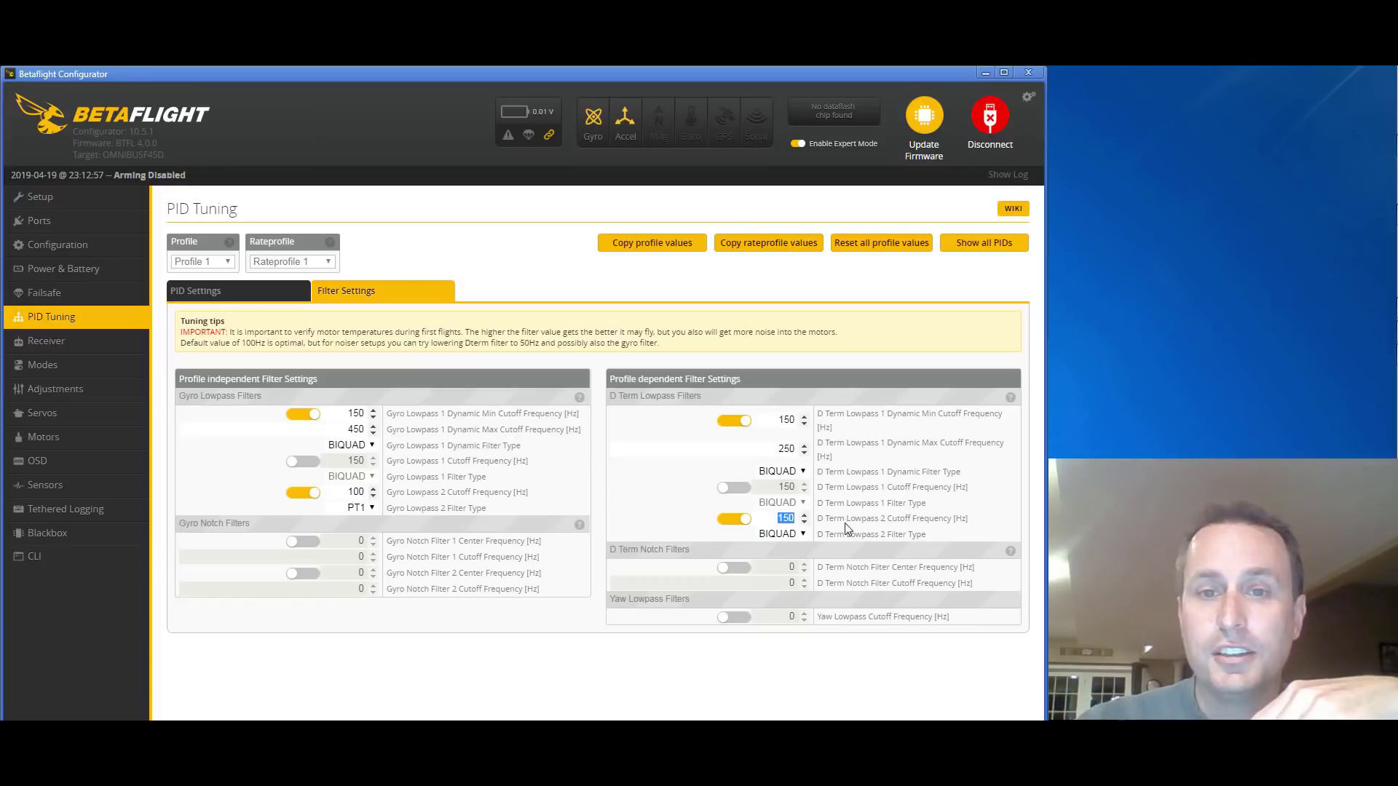
text(100)
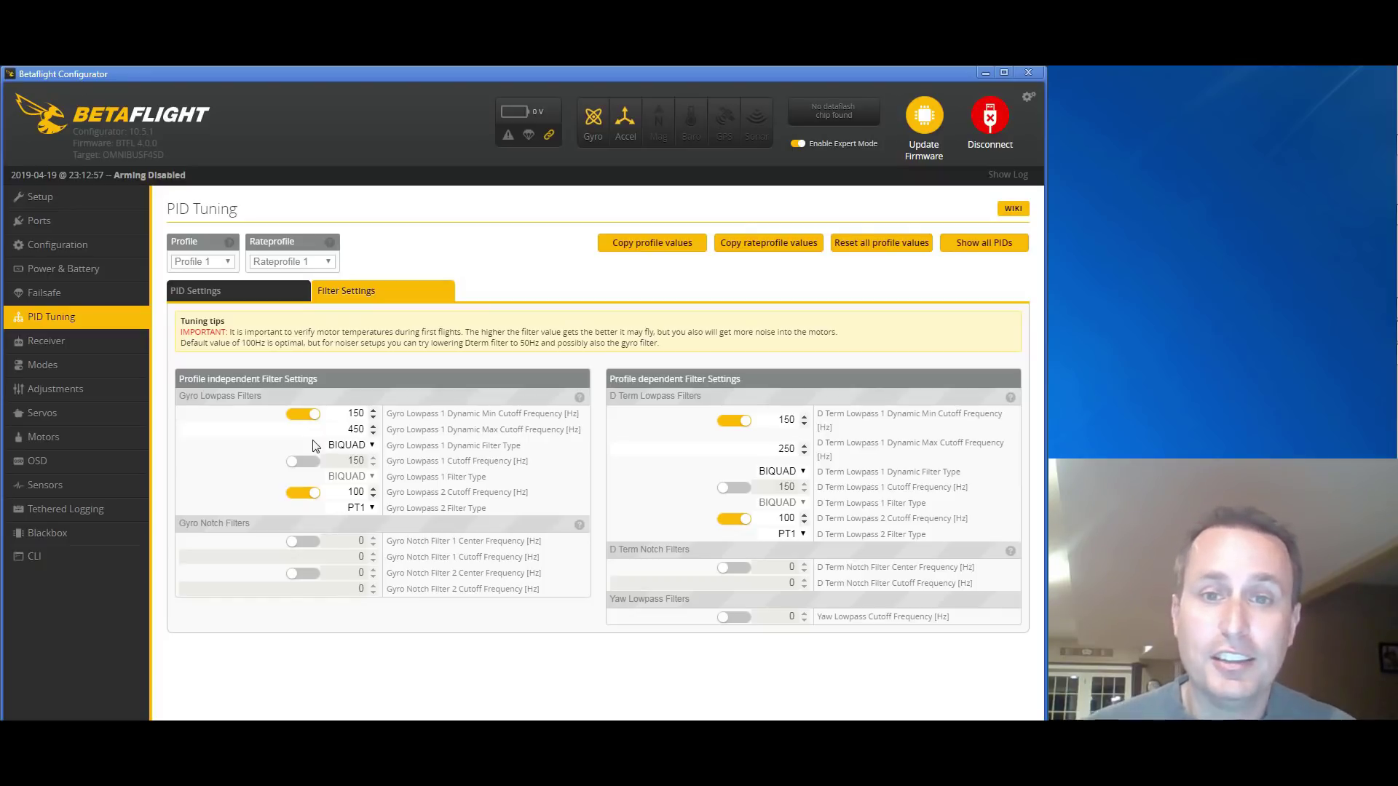
- Disable both the D Term lowpass 2 and gyro lowpass 2 filters
click(723, 520)
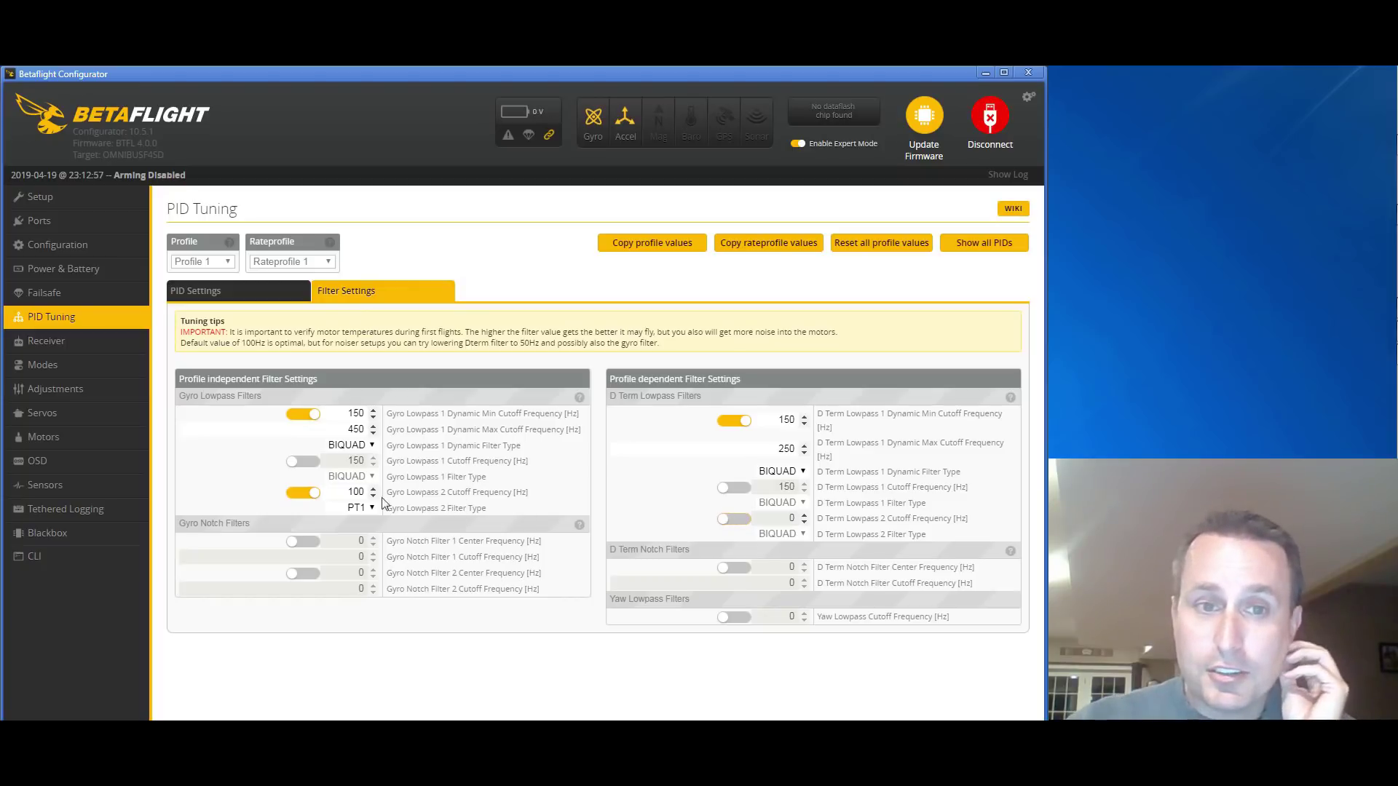
click(298, 495)
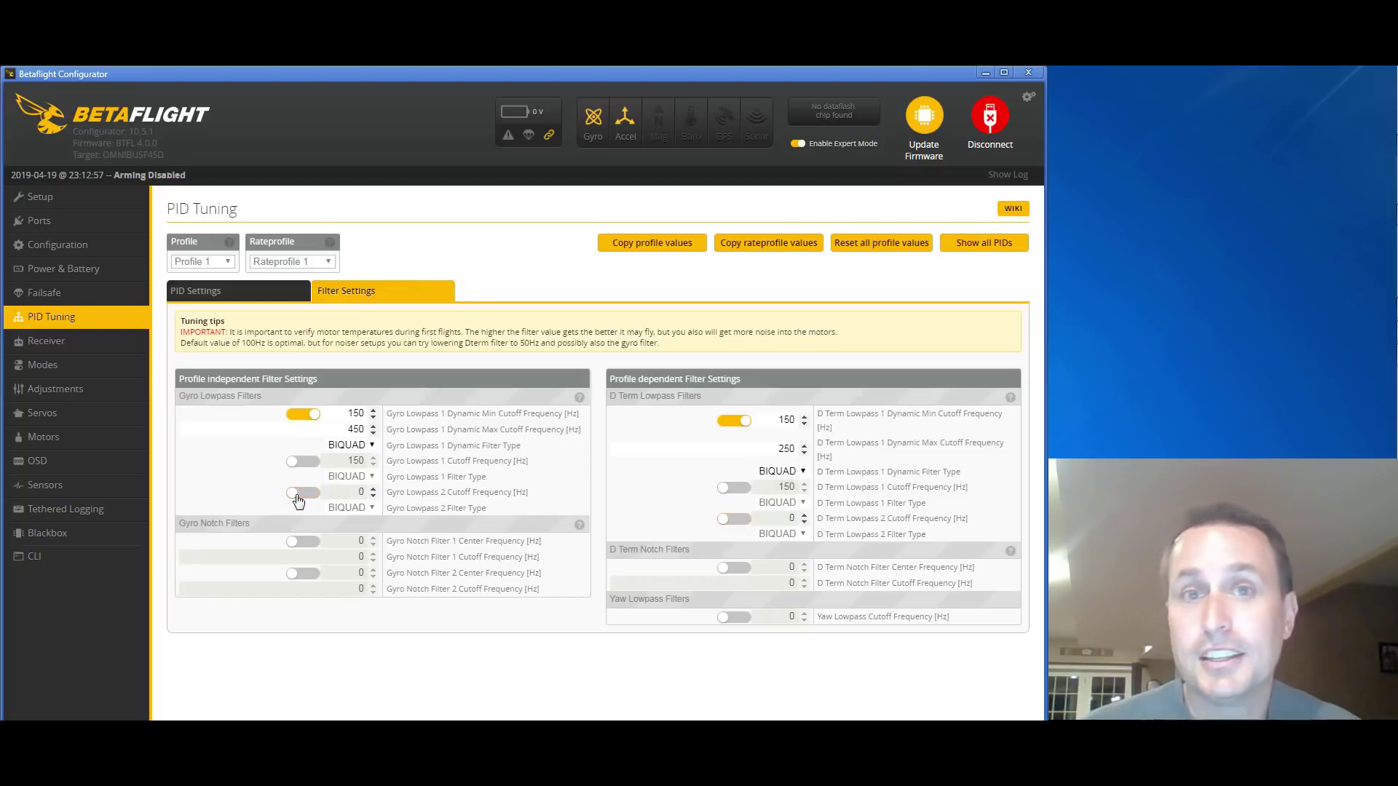
double_click(357, 429)
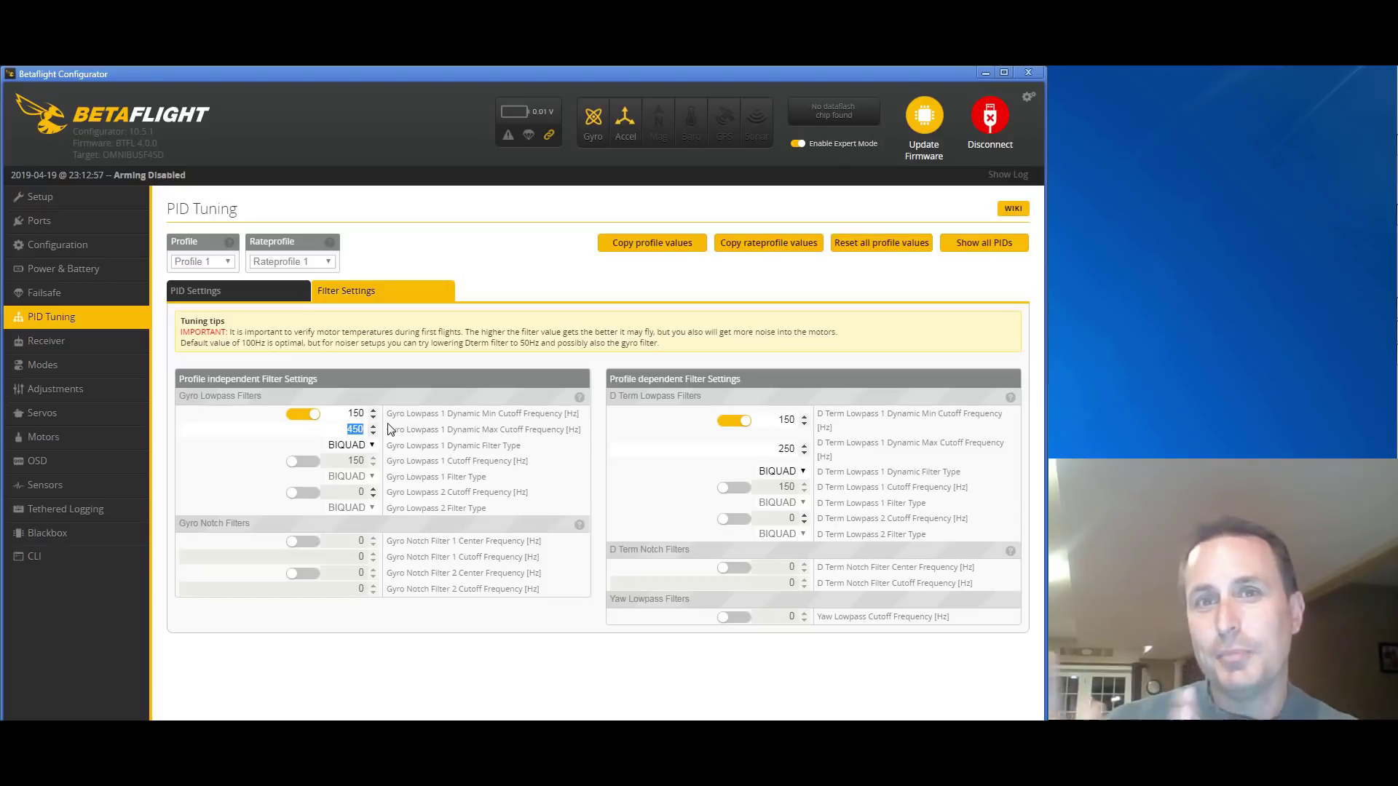
- Switch to the Betaflight Community Presets wiki page in the browser and copy the full 6"/7" Quads preset command block
key(alt+Tab)
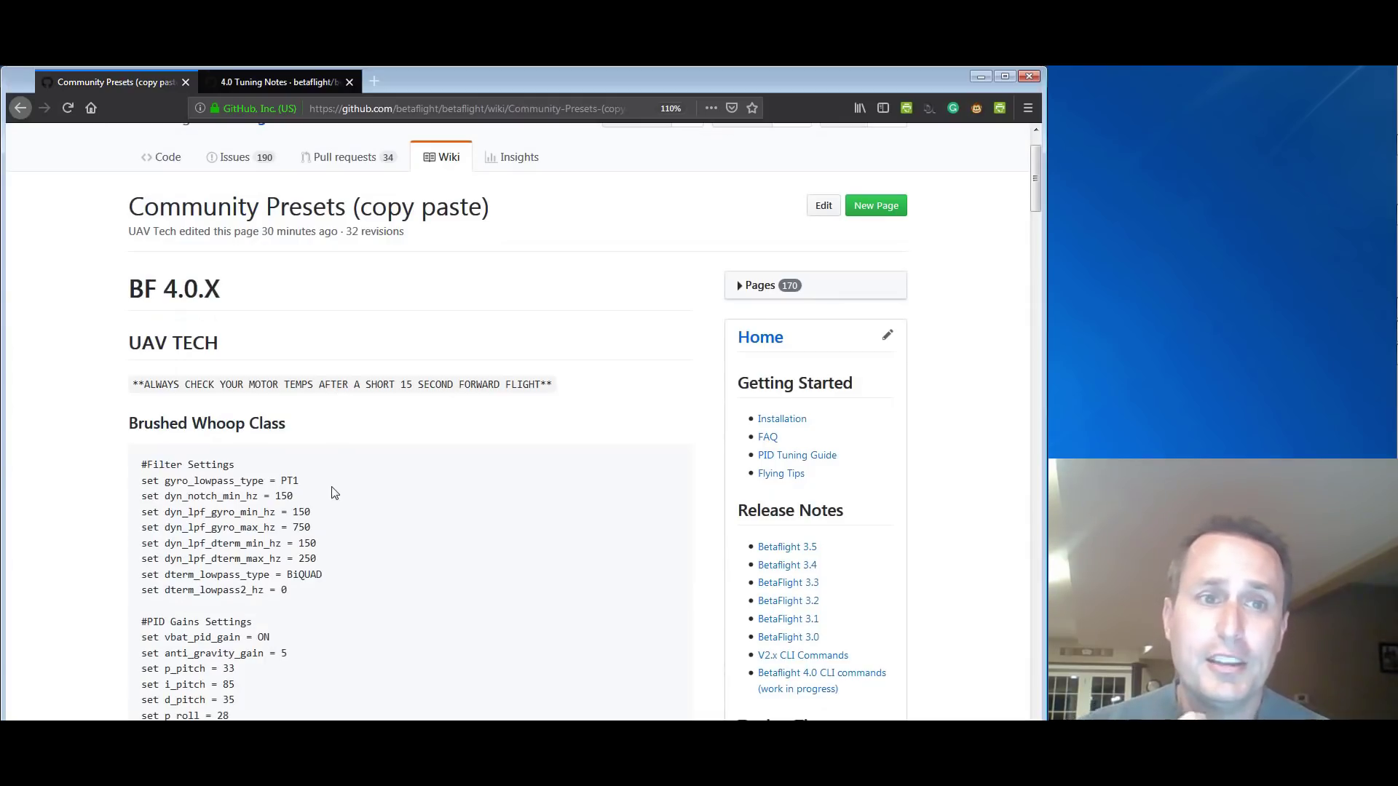
scroll(334, 494, down, 15)
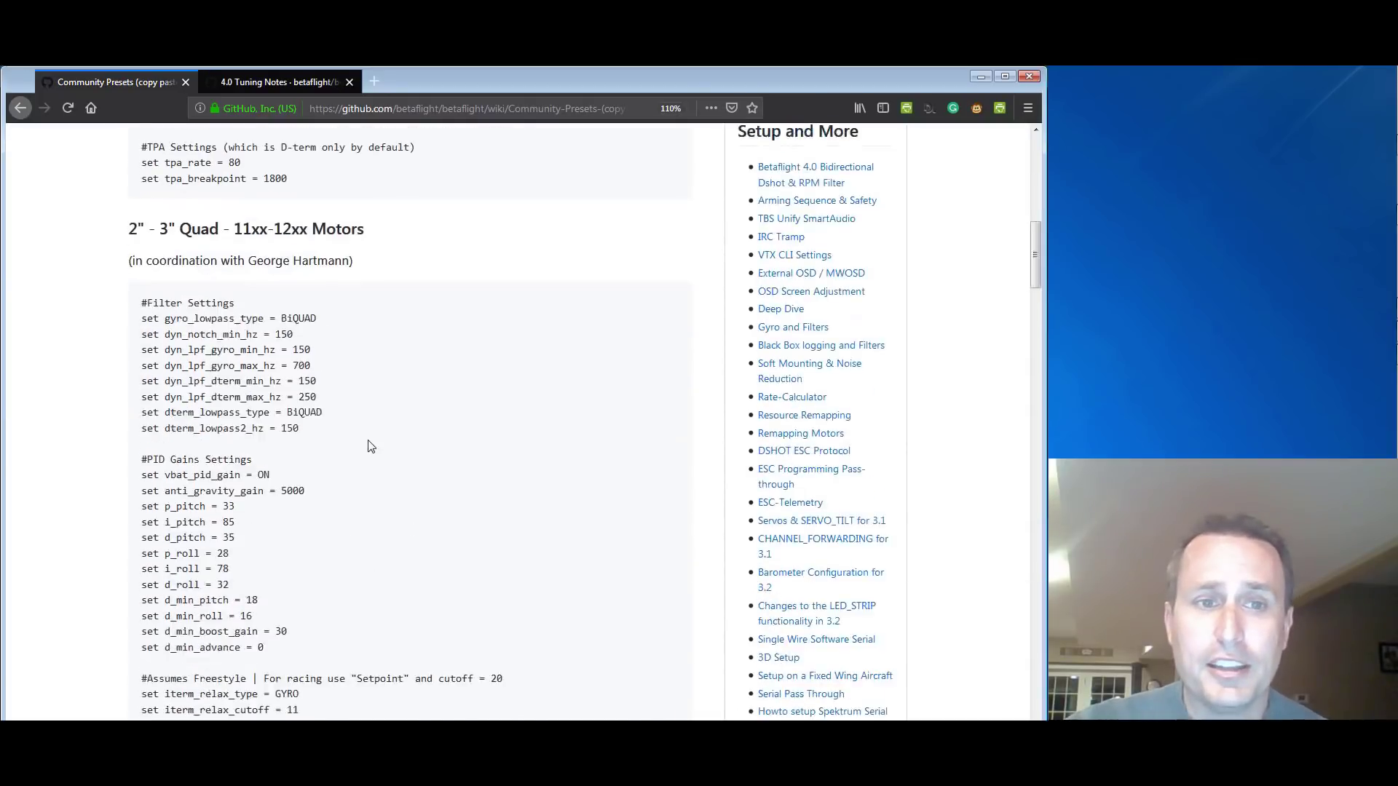
scroll(304, 464, down, 10)
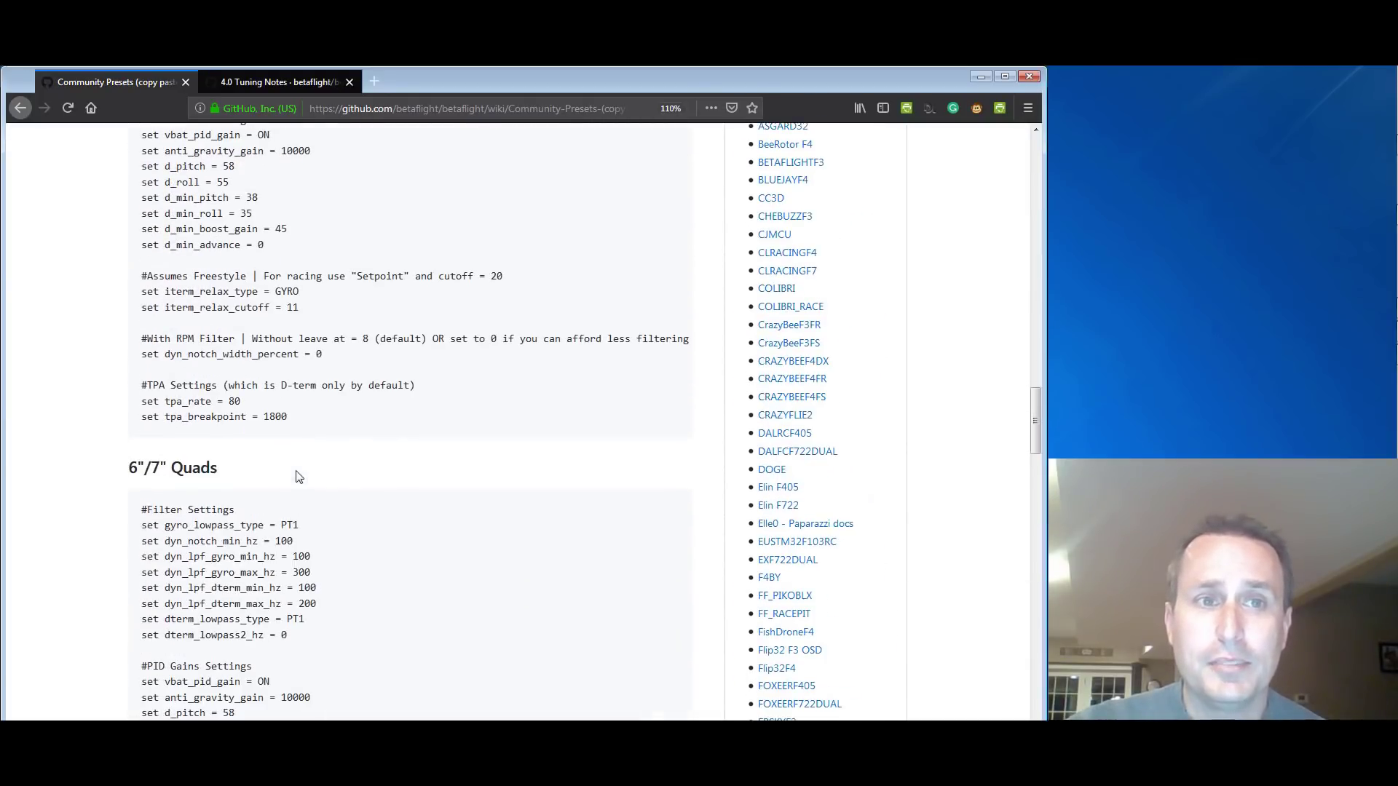
scroll(218, 329, up, 4)
scroll(324, 393, up, 1)
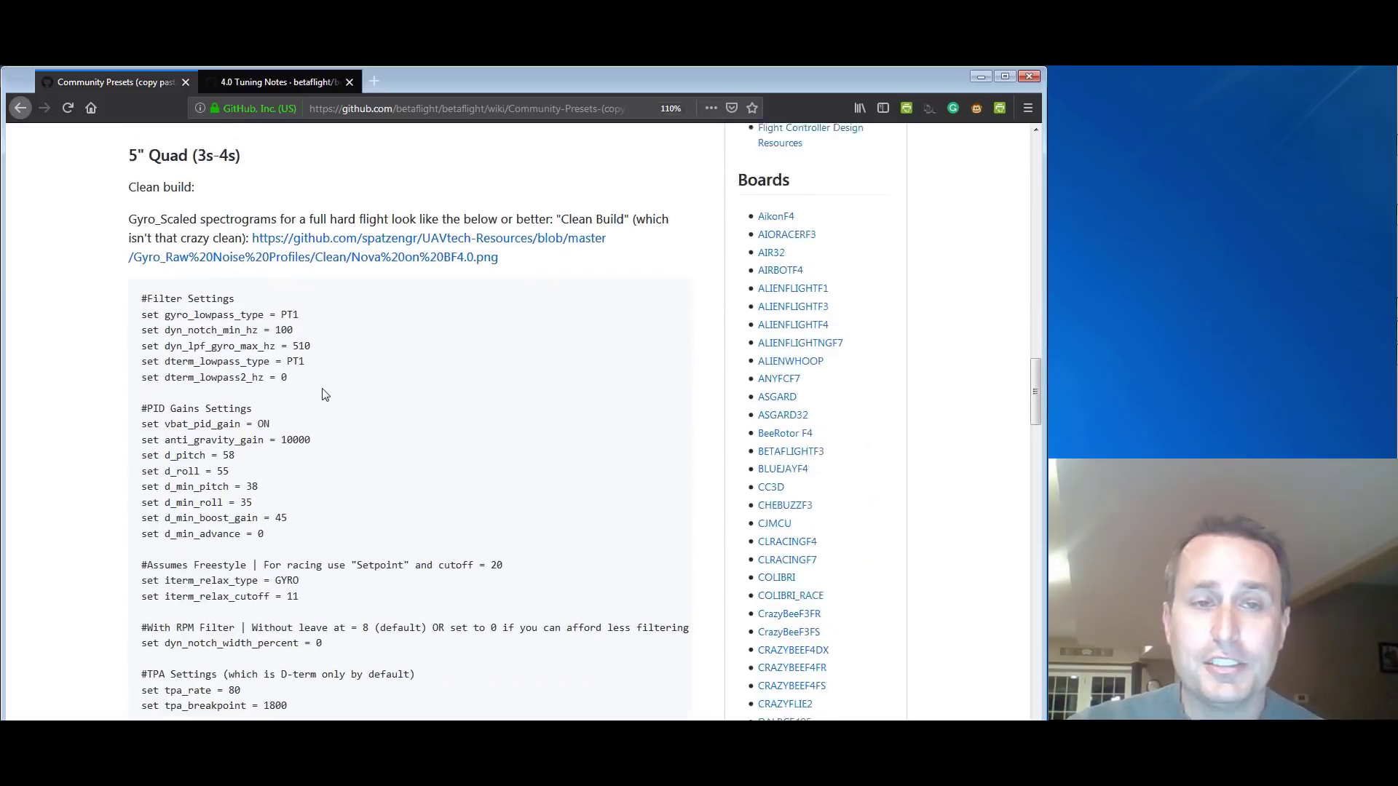
scroll(249, 435, down, 1)
scroll(249, 434, down, 2)
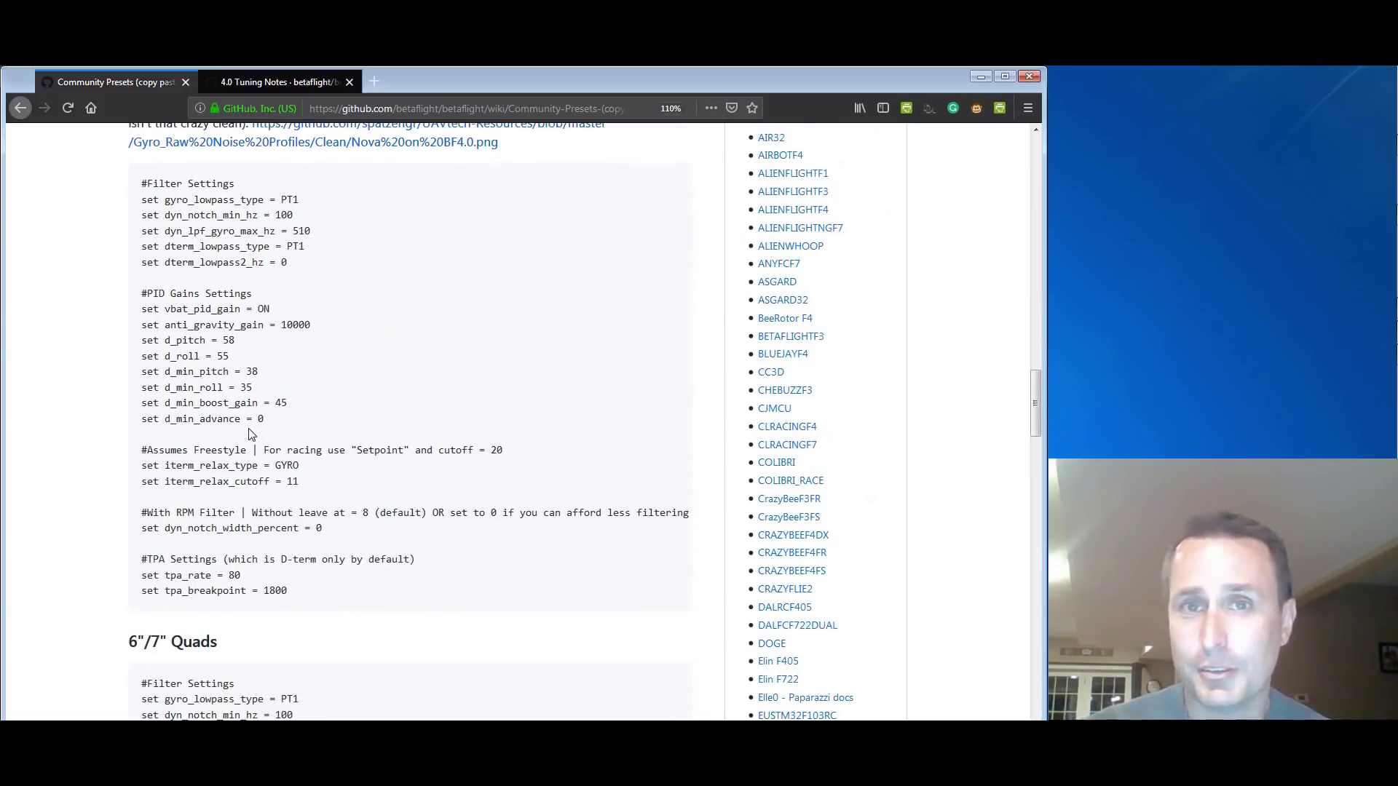
scroll(249, 435, down, 5)
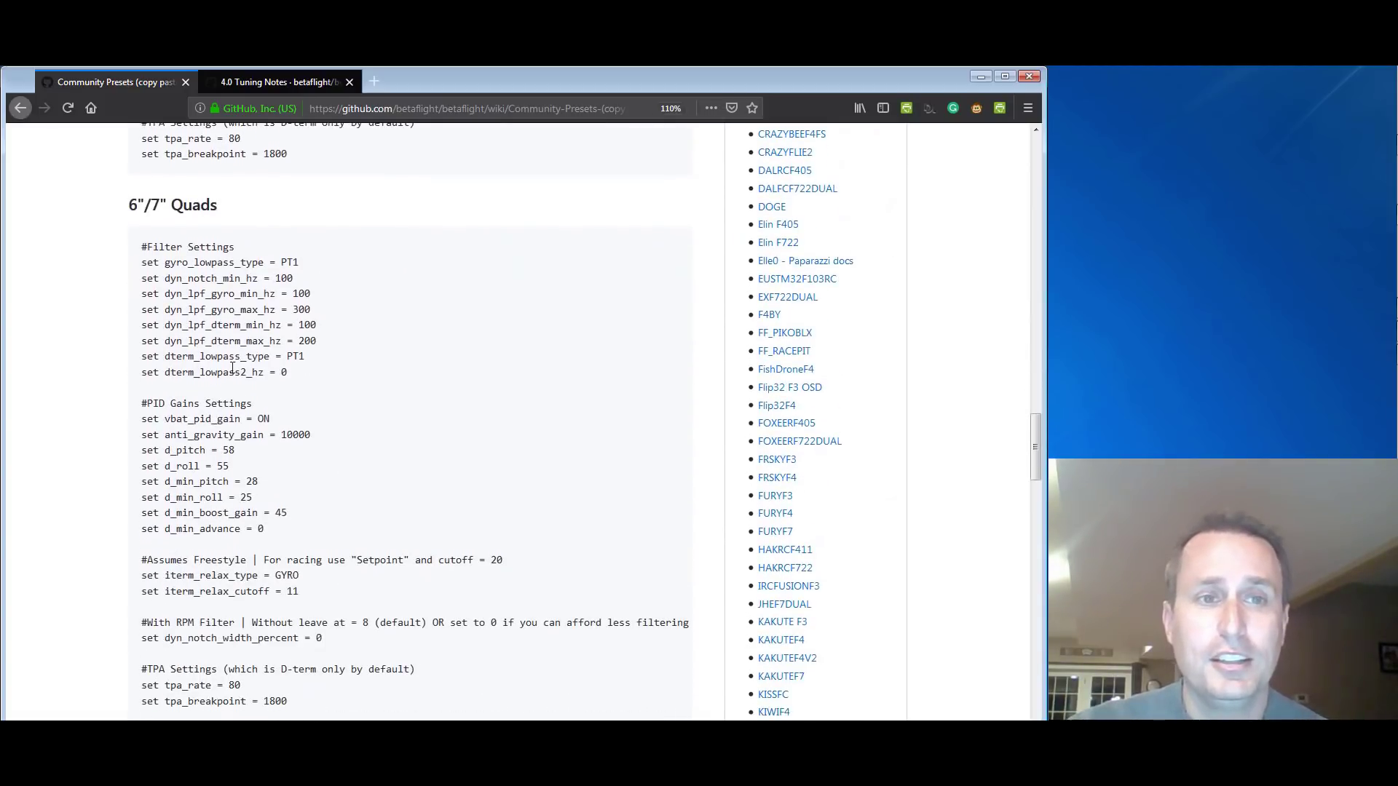
drag(314, 711, 138, 247)
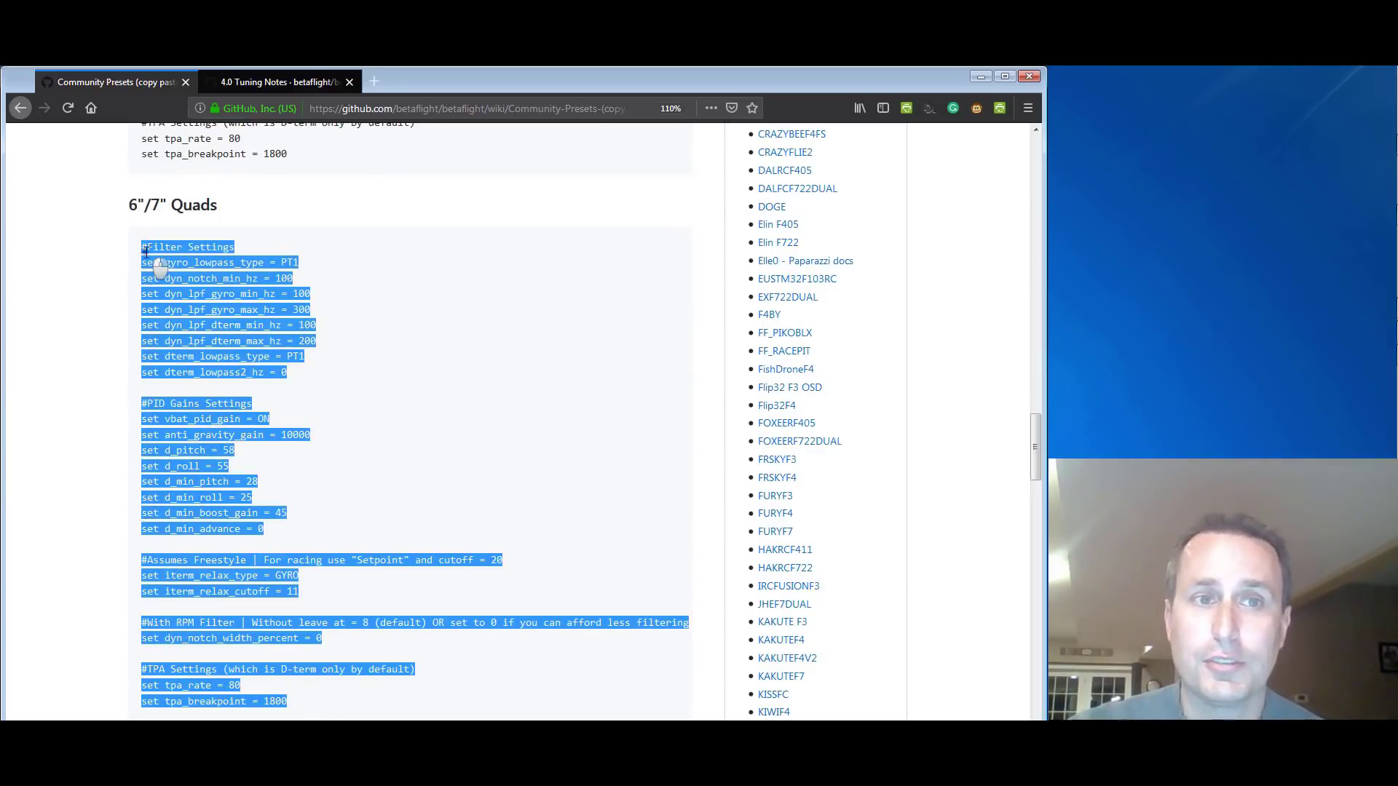
right_click(147, 255)
click(194, 270)
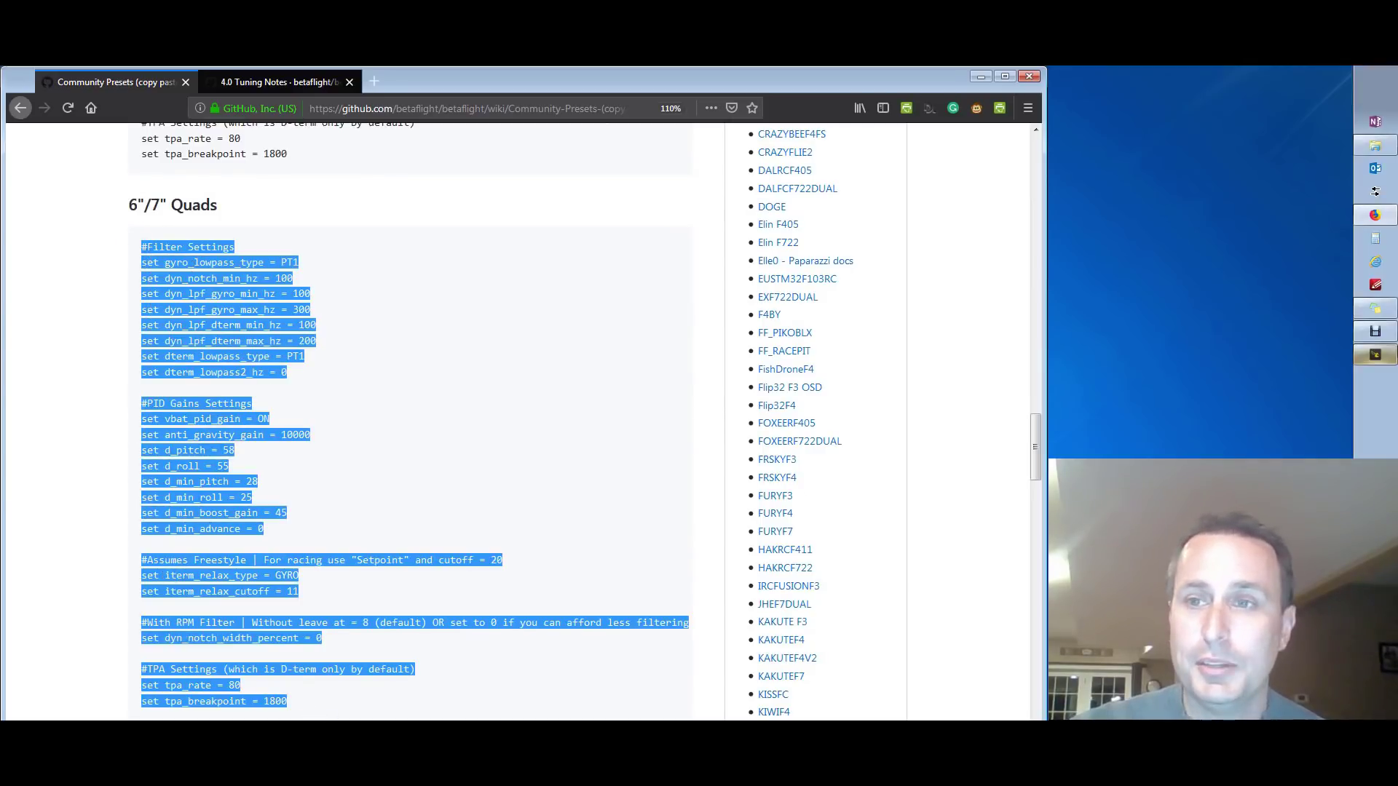
- Switch back to Betaflight Configurator and paste the copied 6"/7" Quads preset commands into the CLI
click(1374, 354)
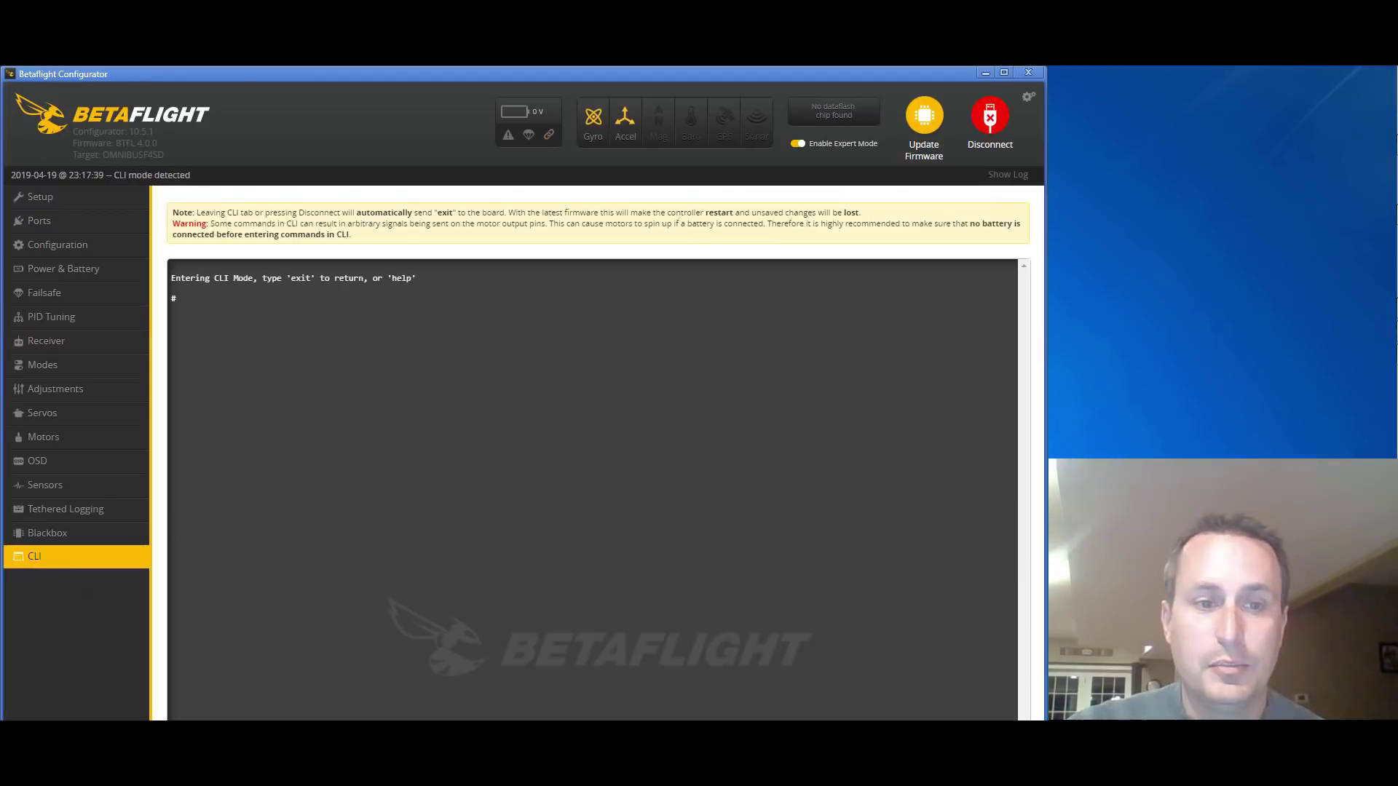
key(ctrl+v)
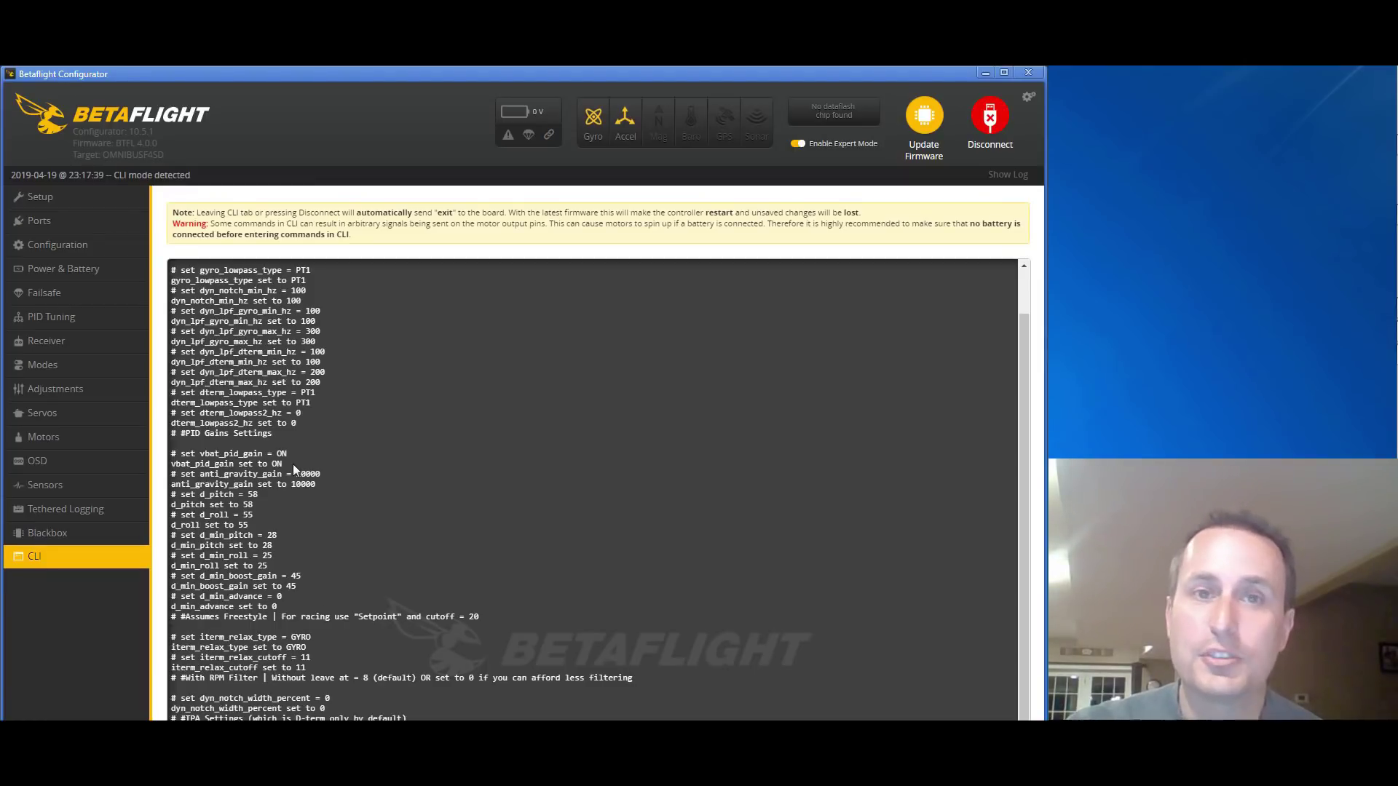
- Return to the PID Tuning filter settings and enable gyro lowpass 2 at 100 Hz with the PT1 filter type
click(68, 316)
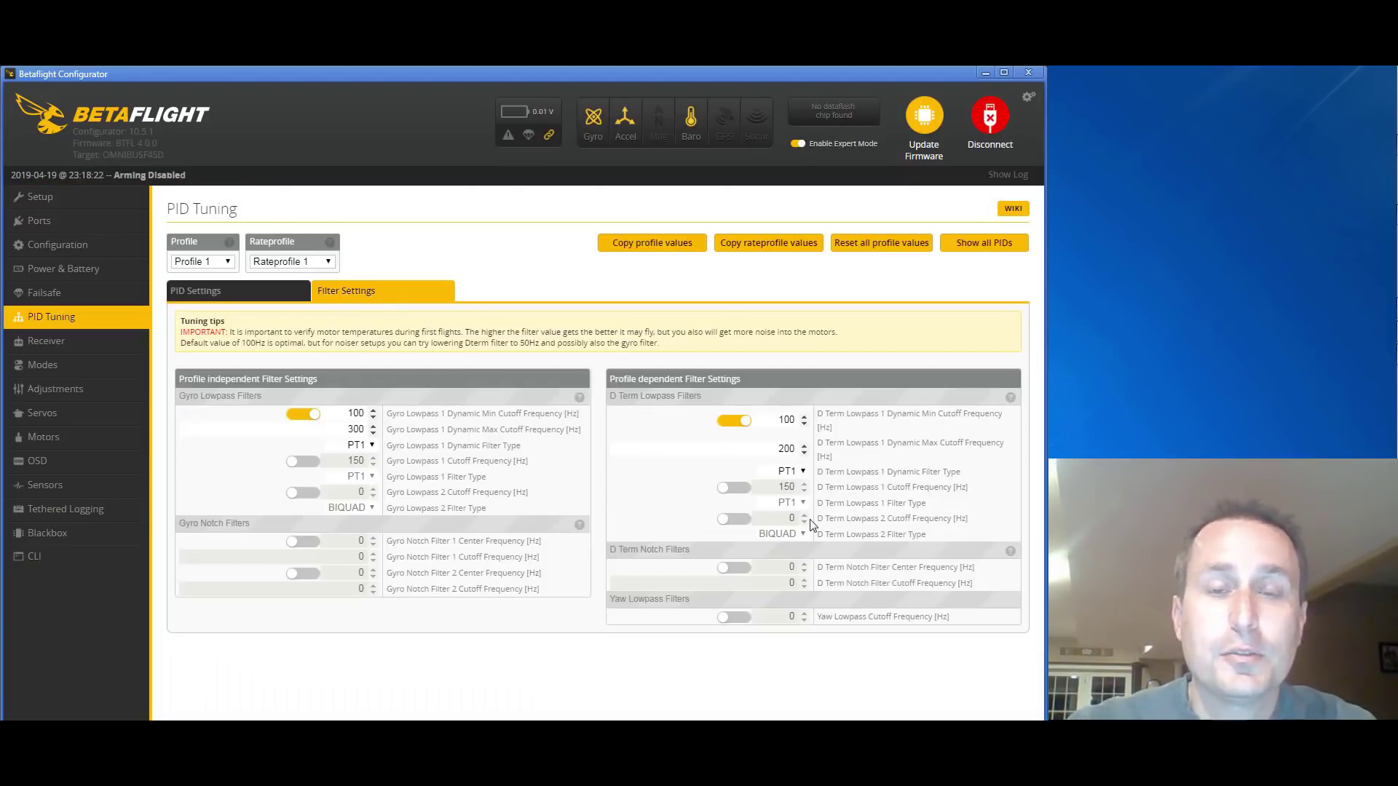
click(306, 492)
click(374, 488)
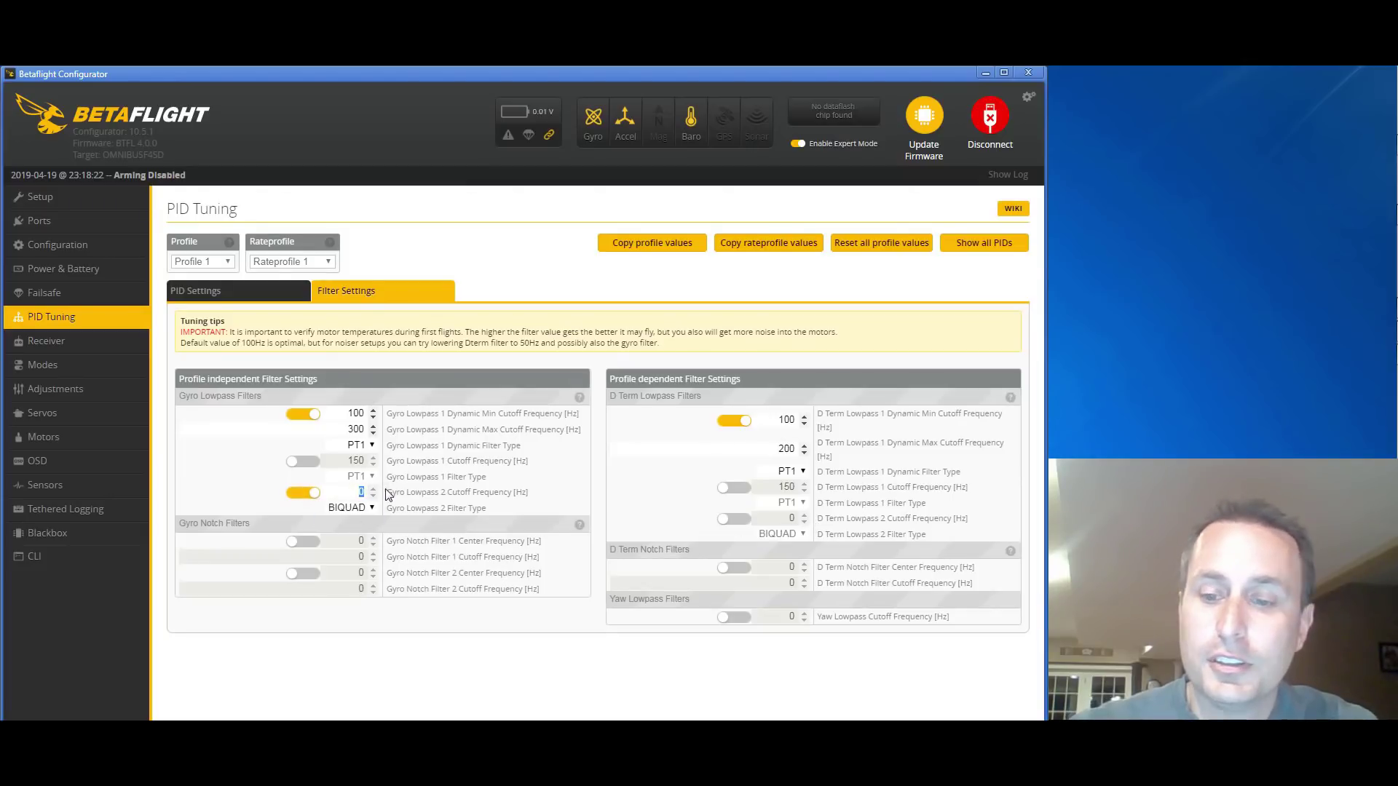
text(00)
click(359, 509)
click(346, 519)
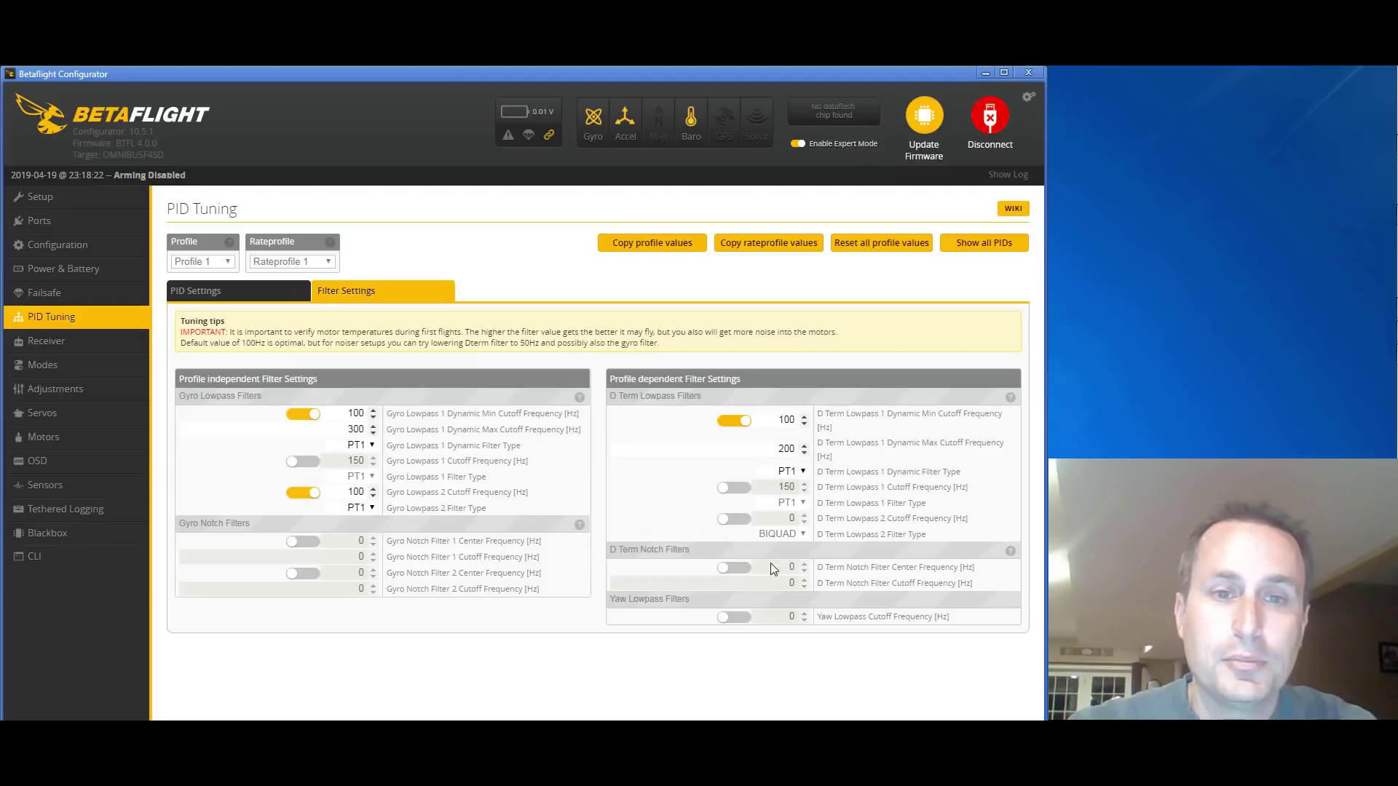
- Enable D Term lowpass 2 with a 100 Hz cutoff and the PT1 filter type
click(734, 518)
double_click(787, 519)
text(100)
click(801, 534)
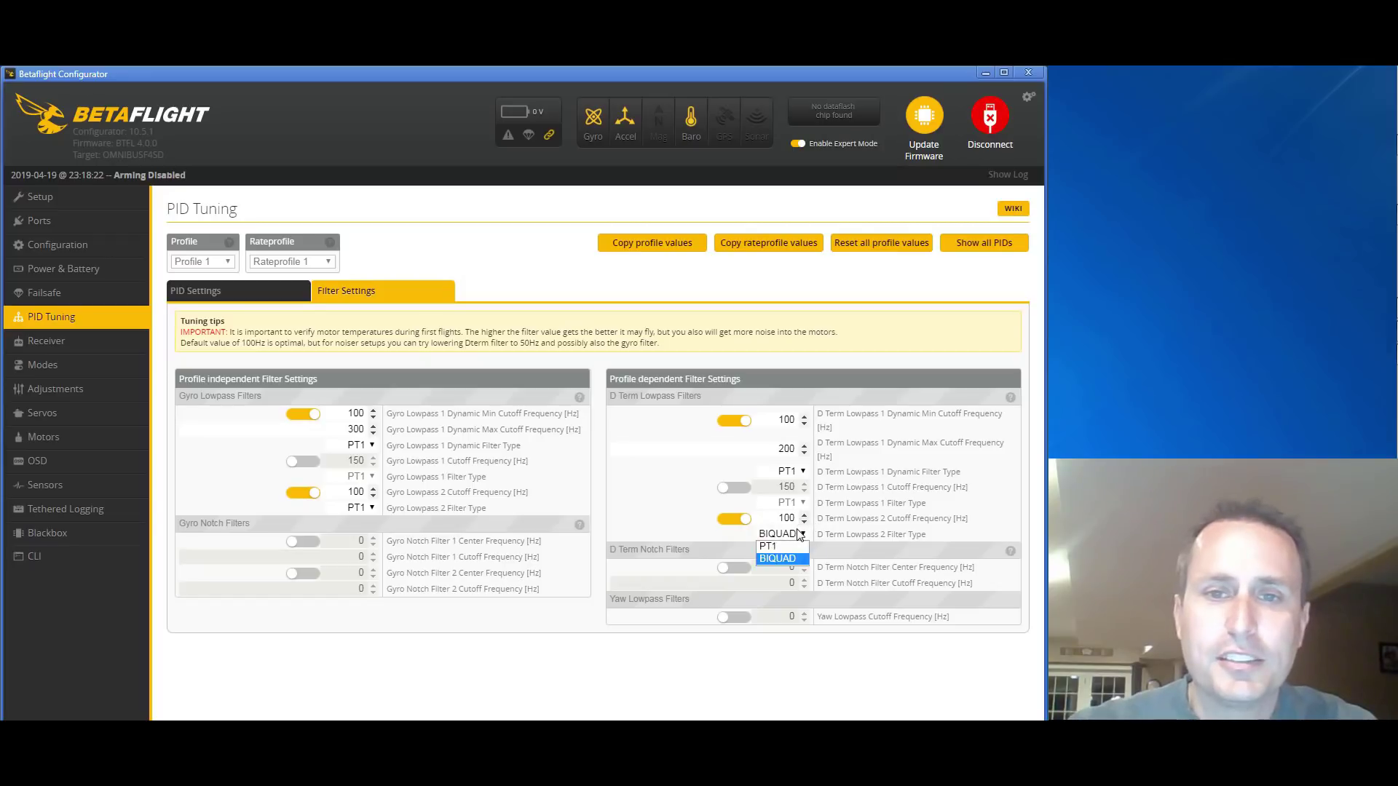
click(797, 546)
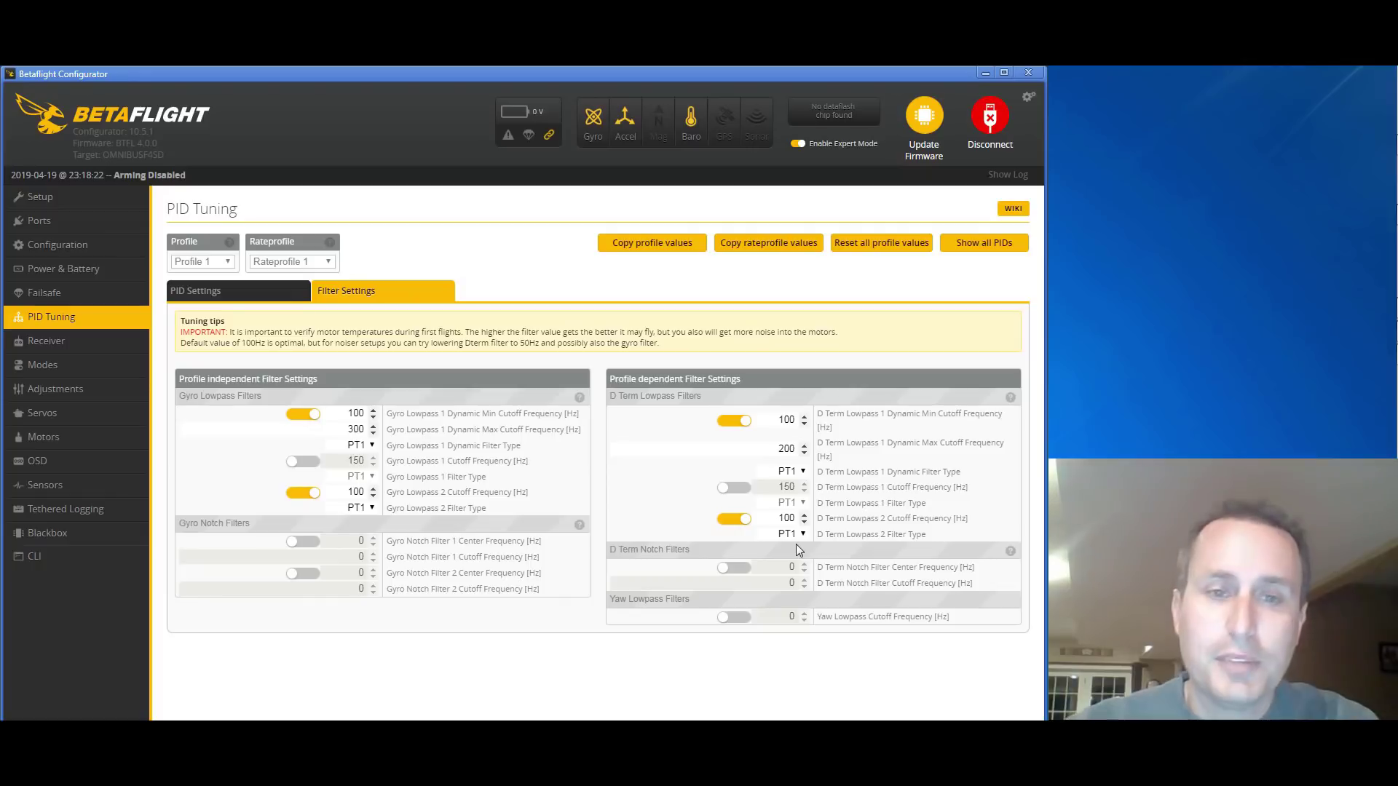
- Turn the D Term lowpass 2 and gyro lowpass 2 filters back off
click(740, 519)
click(304, 494)
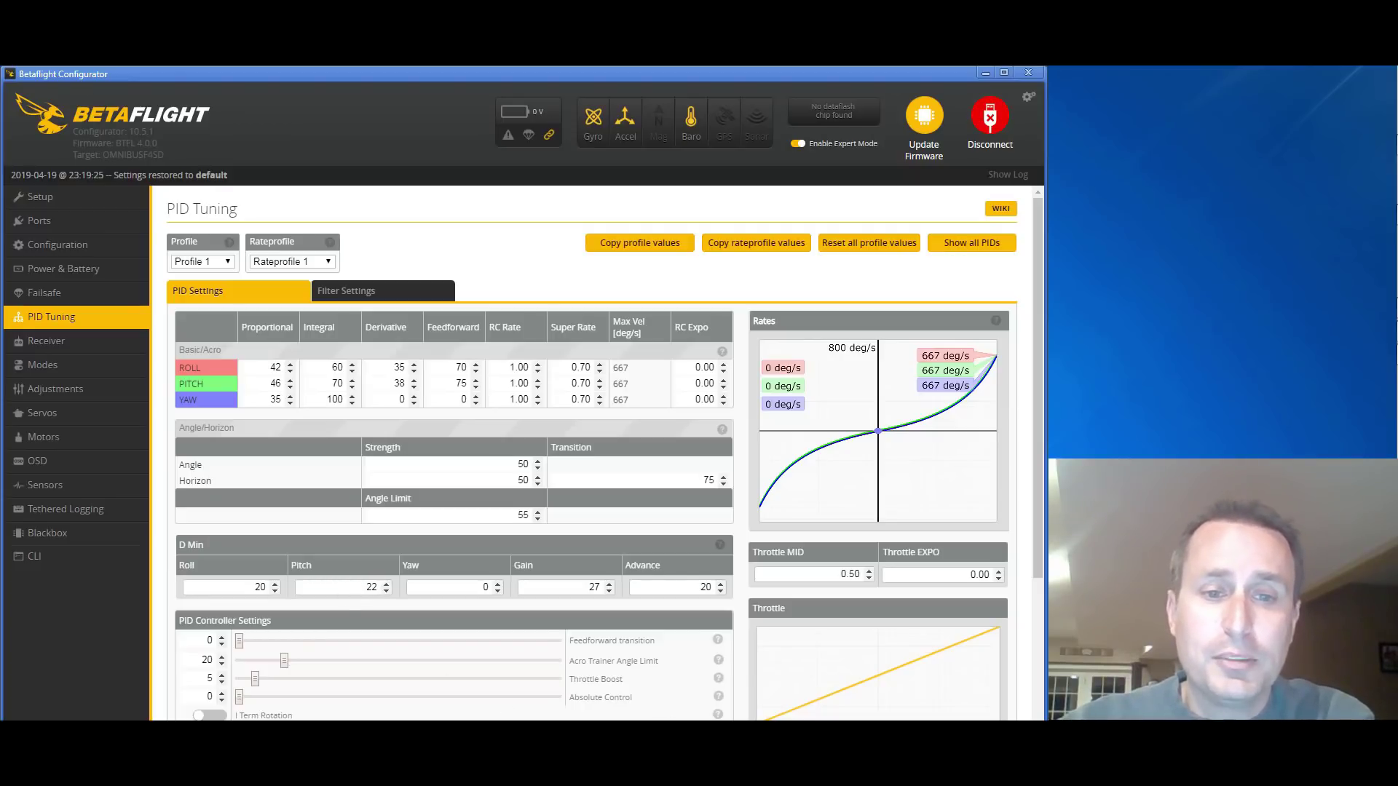
- Set the D Min values for roll and pitch to 0 in the PID settings
double_click(259, 587)
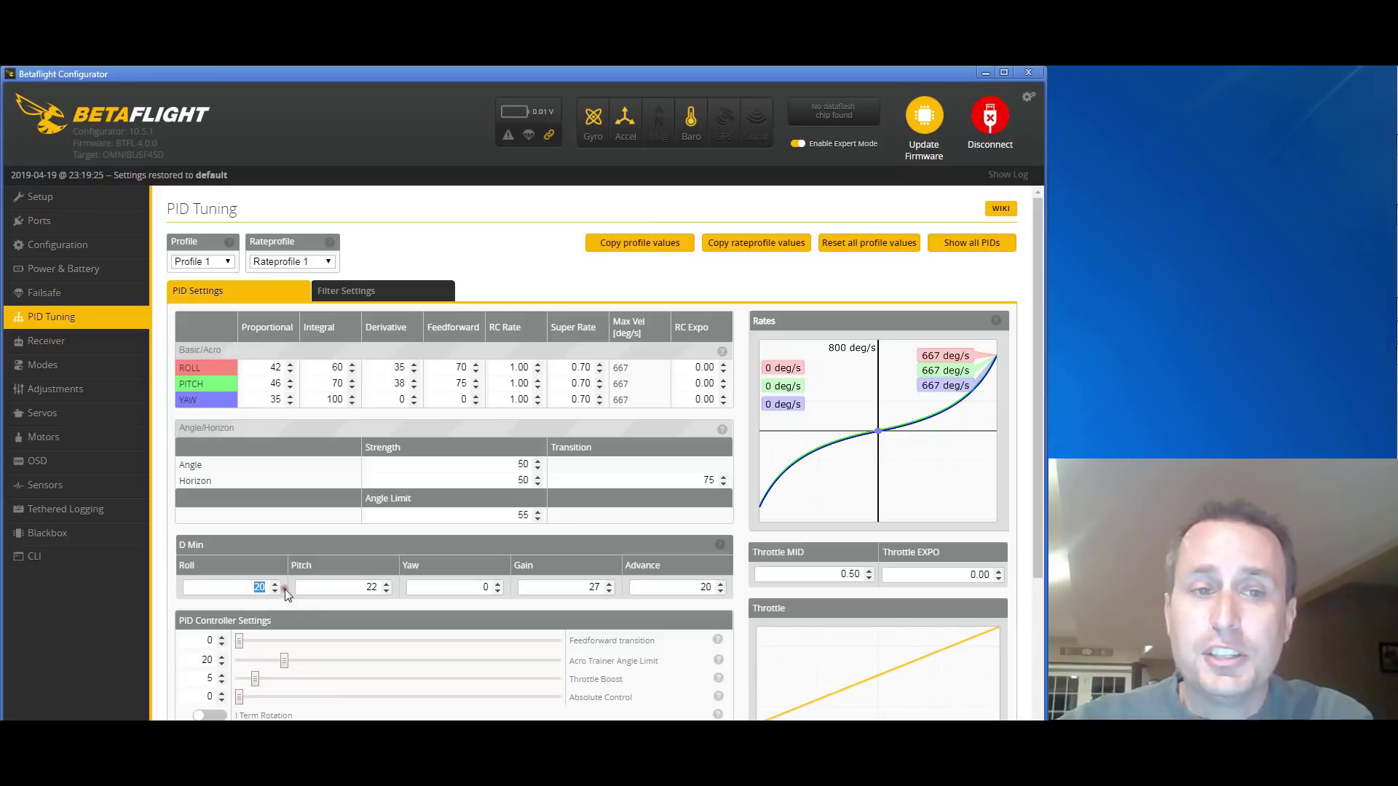
text(0)
key(Tab)
text(0)
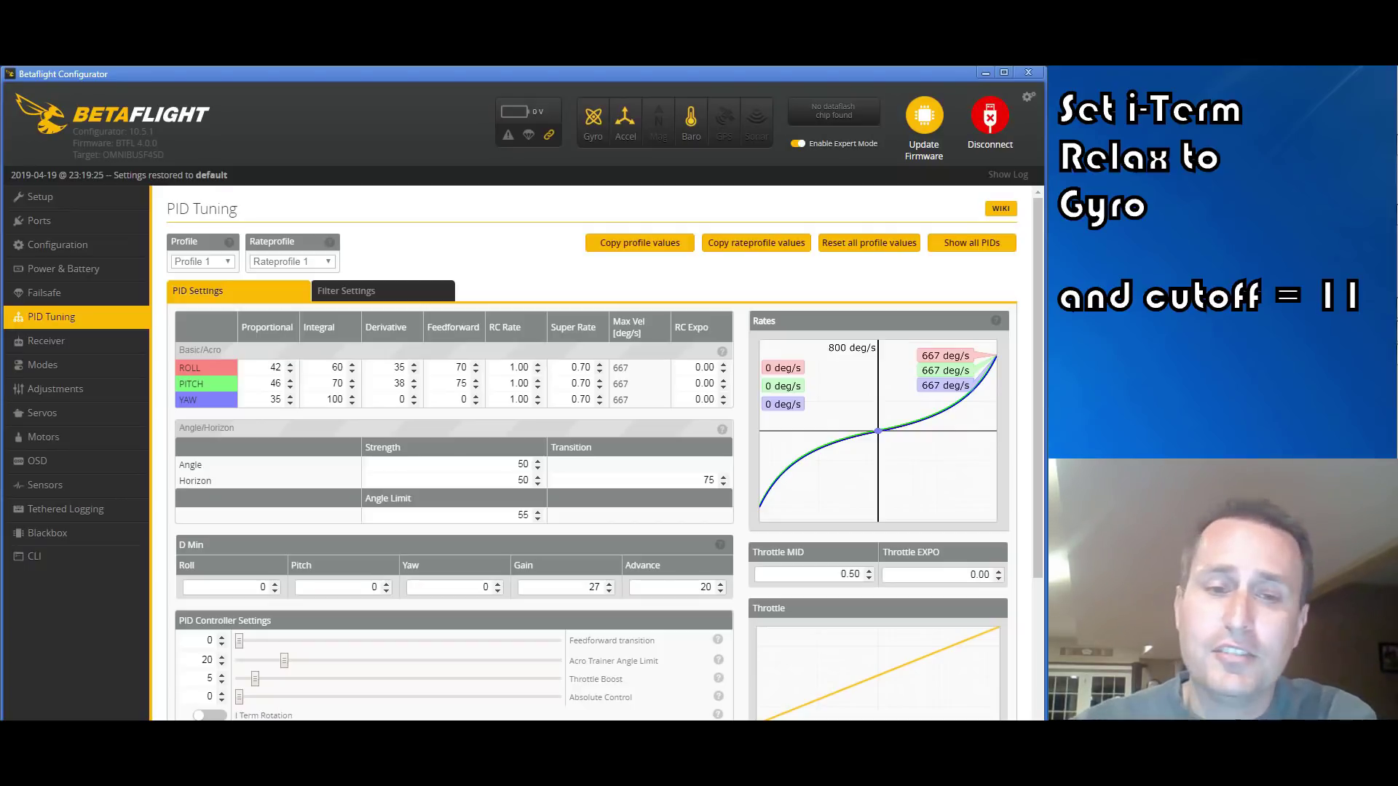
- Set the feedforward values for roll and pitch to 0
double_click(460, 367)
text(0)
double_click(463, 384)
text(0)
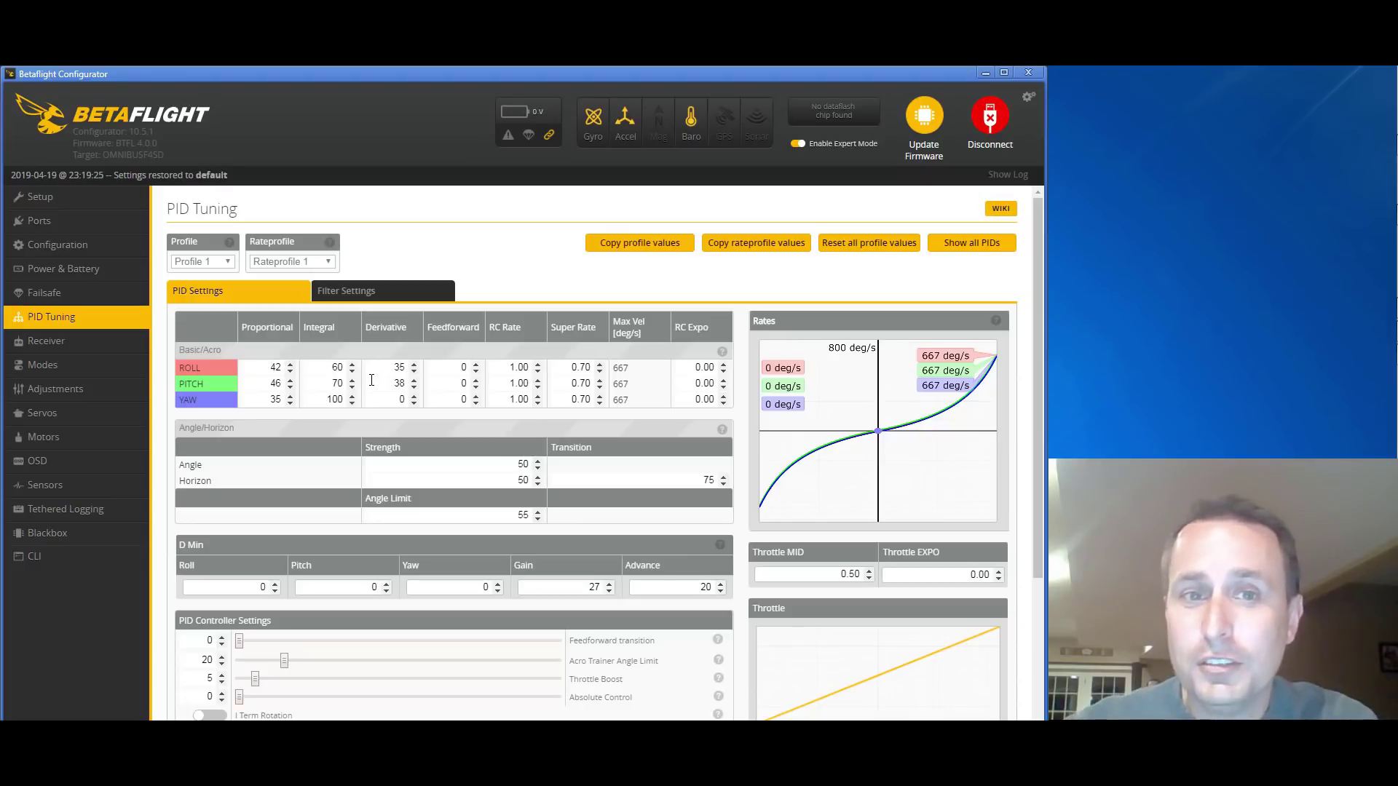
double_click(465, 368)
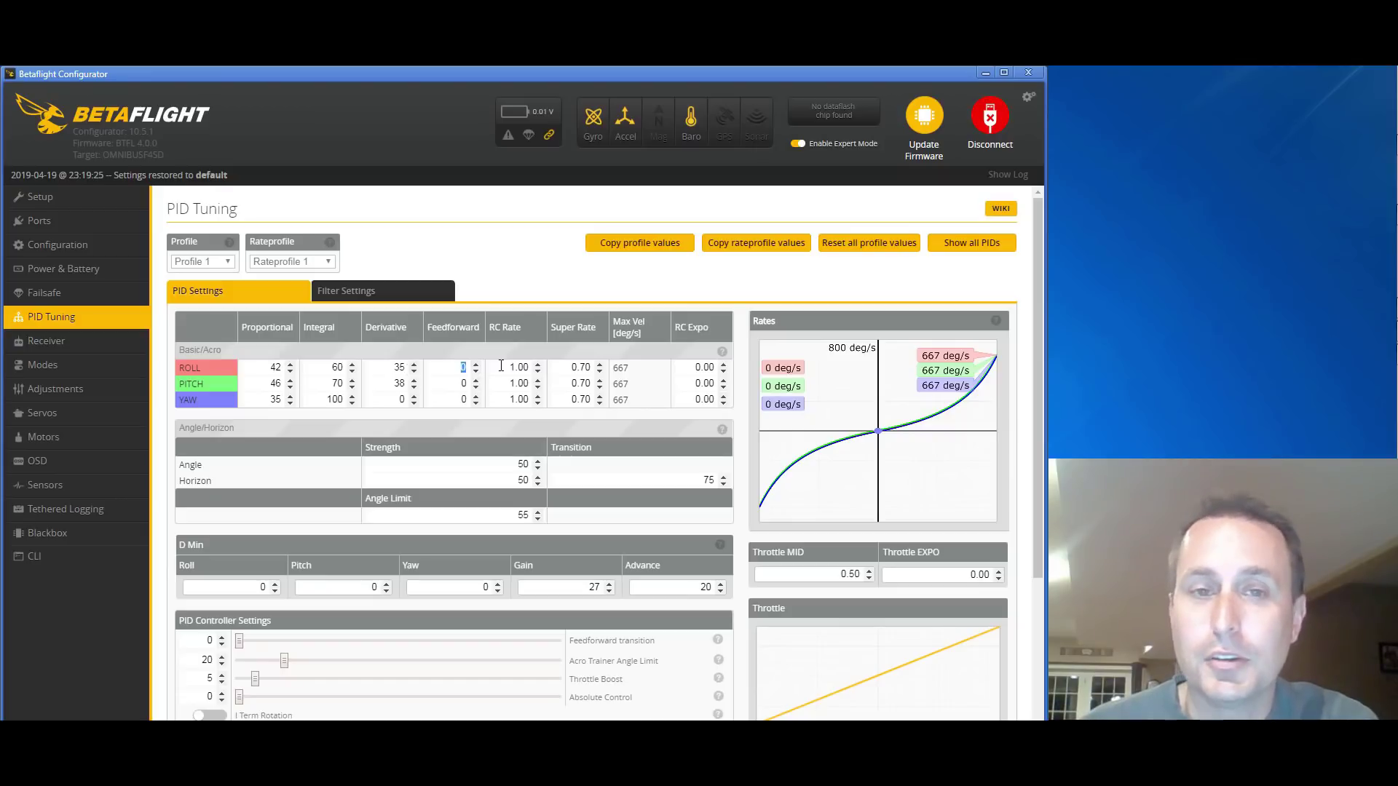
double_click(262, 587)
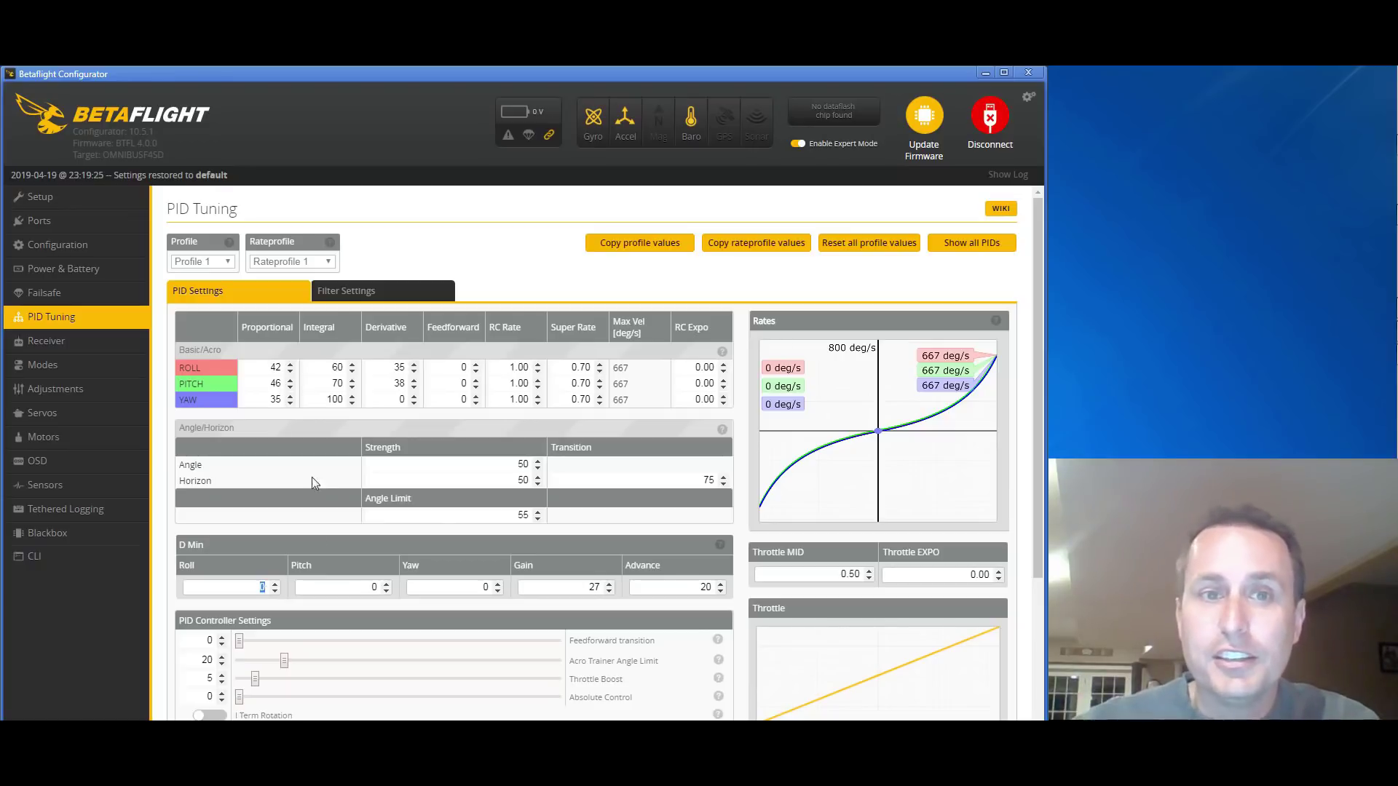
double_click(398, 383)
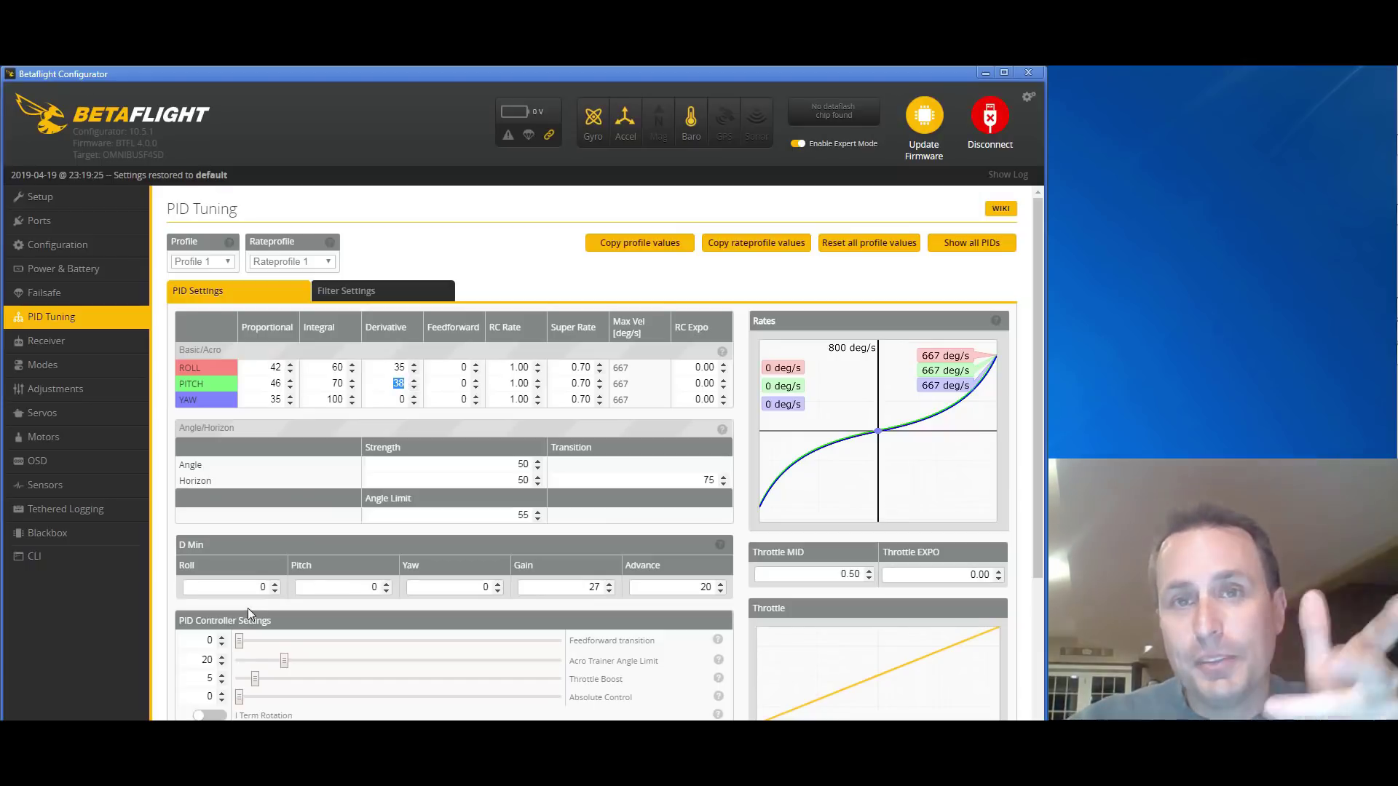
double_click(262, 586)
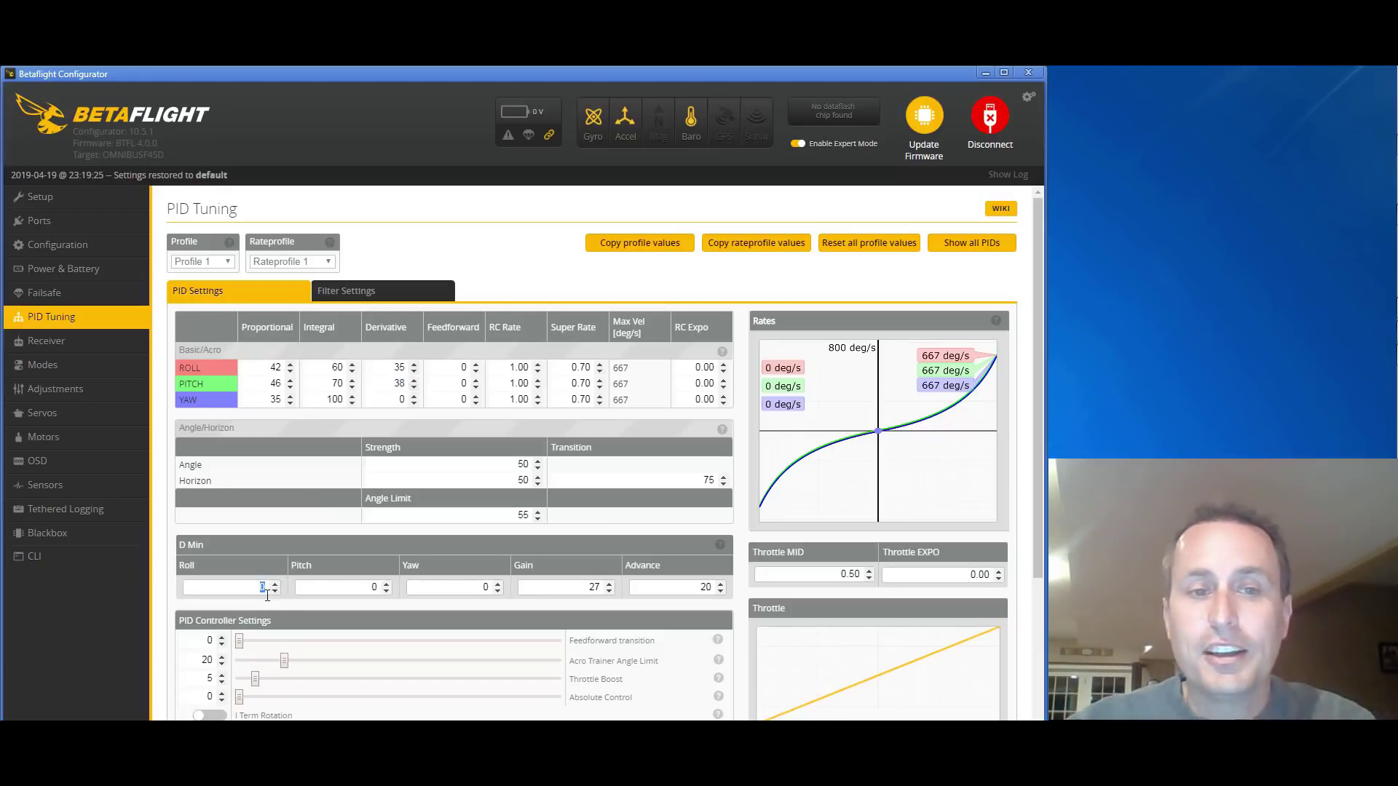
double_click(399, 383)
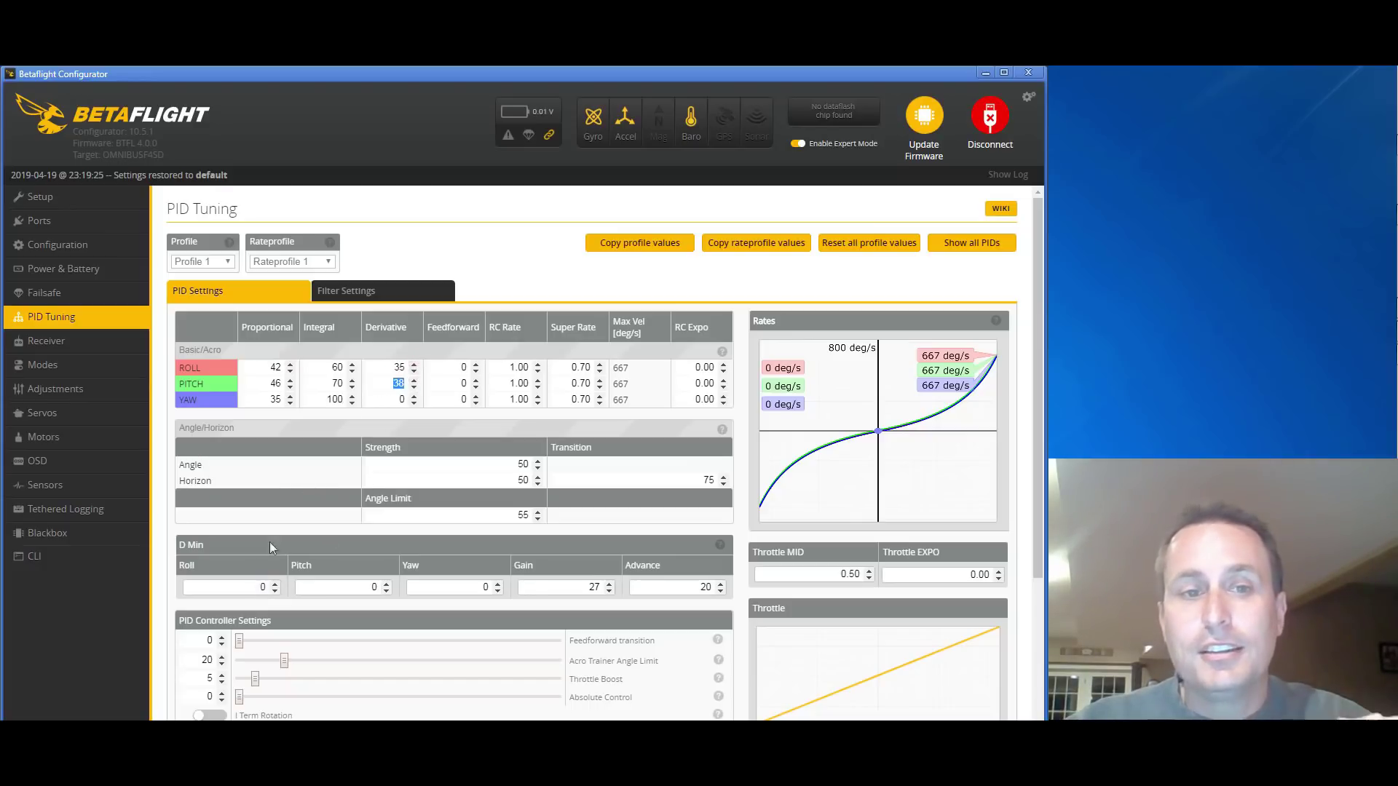
double_click(352, 587)
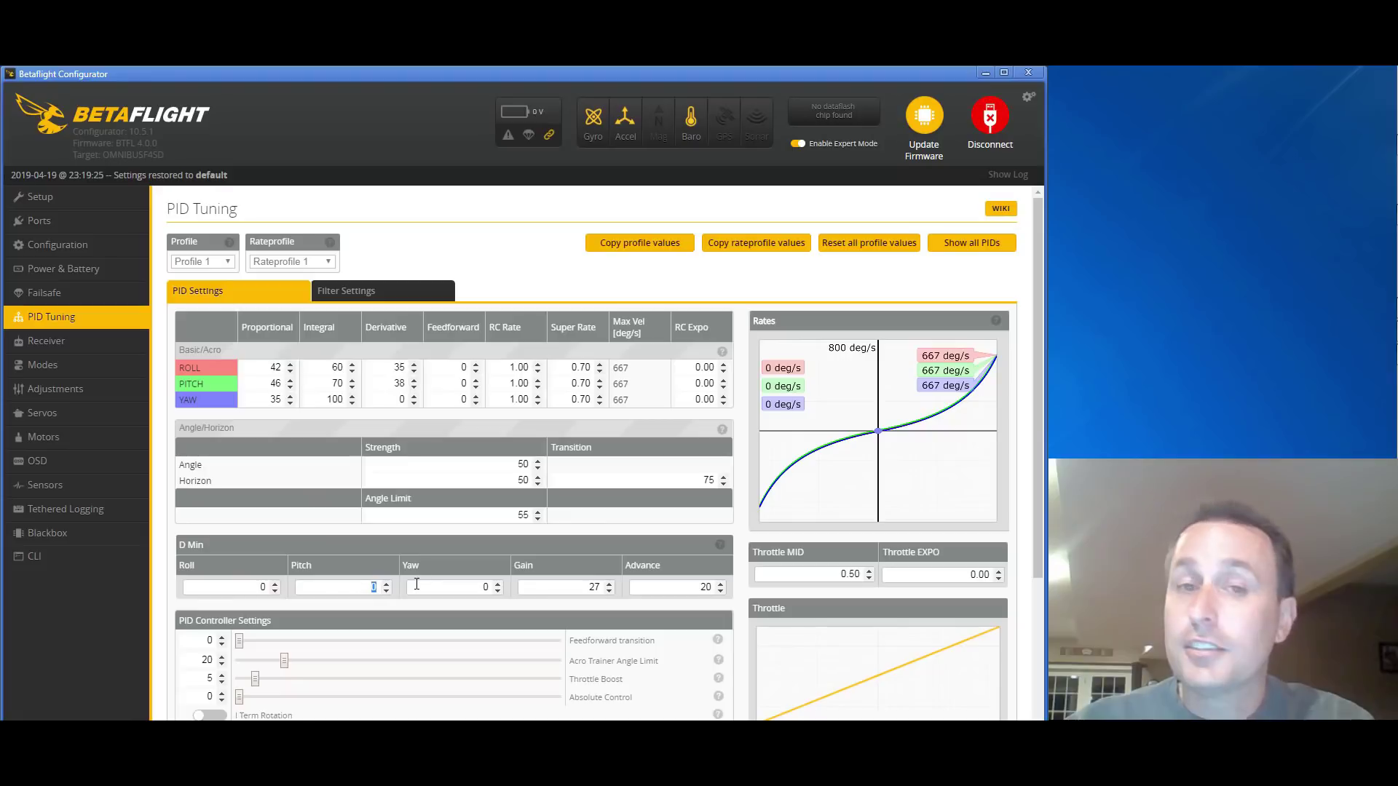
- Set the roll derivative gain to 55
double_click(399, 366)
text(5)
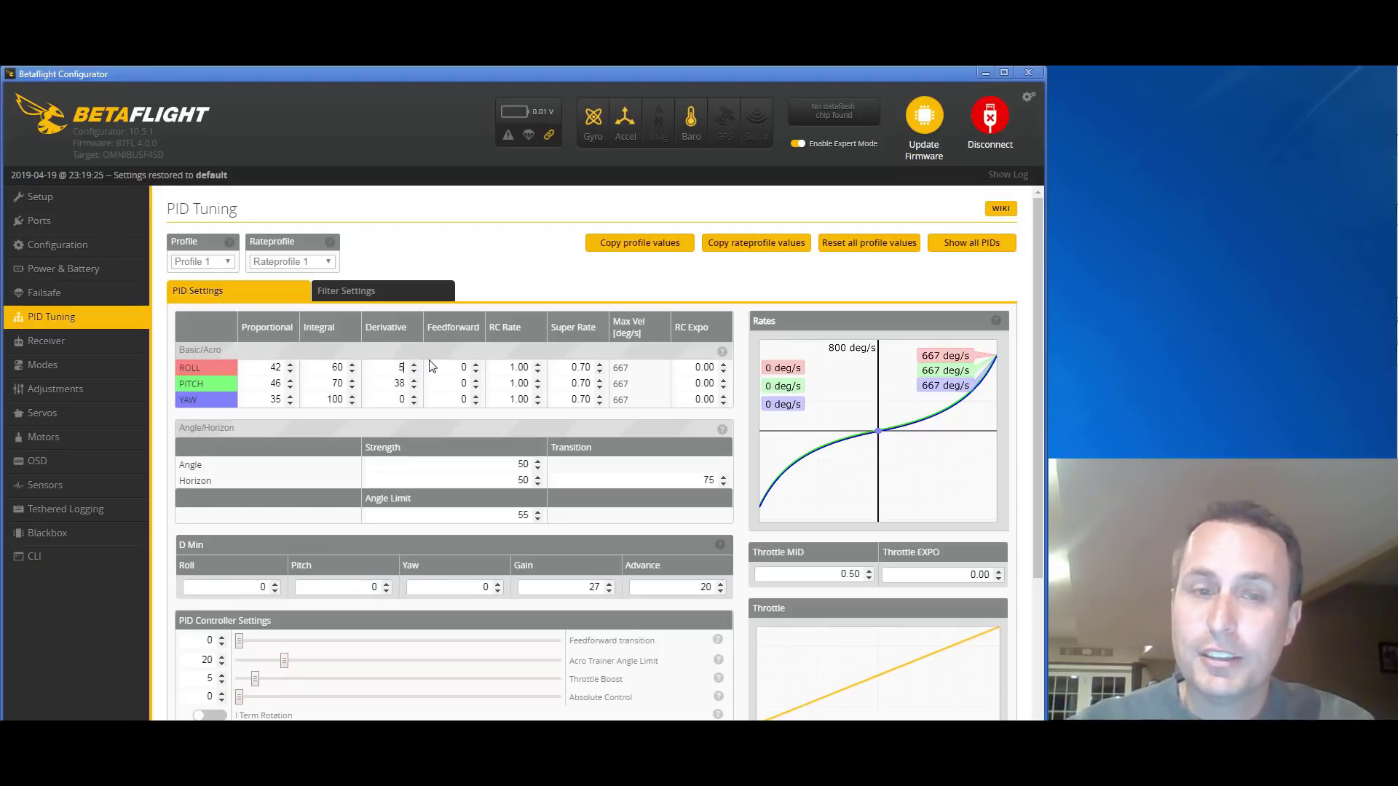
text(5)
double_click(399, 383)
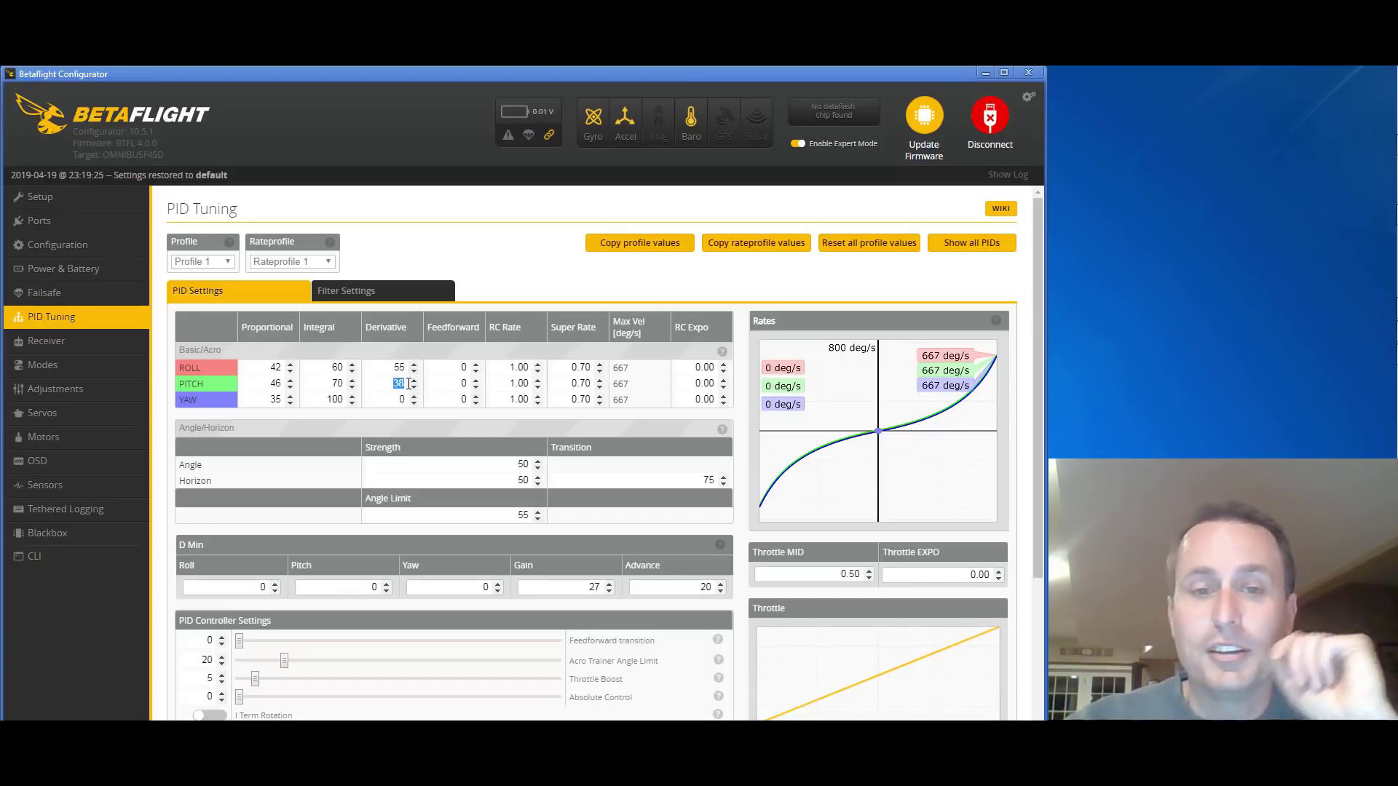
- Set the D Min gain to 45 and check the PID controller settings
double_click(593, 587)
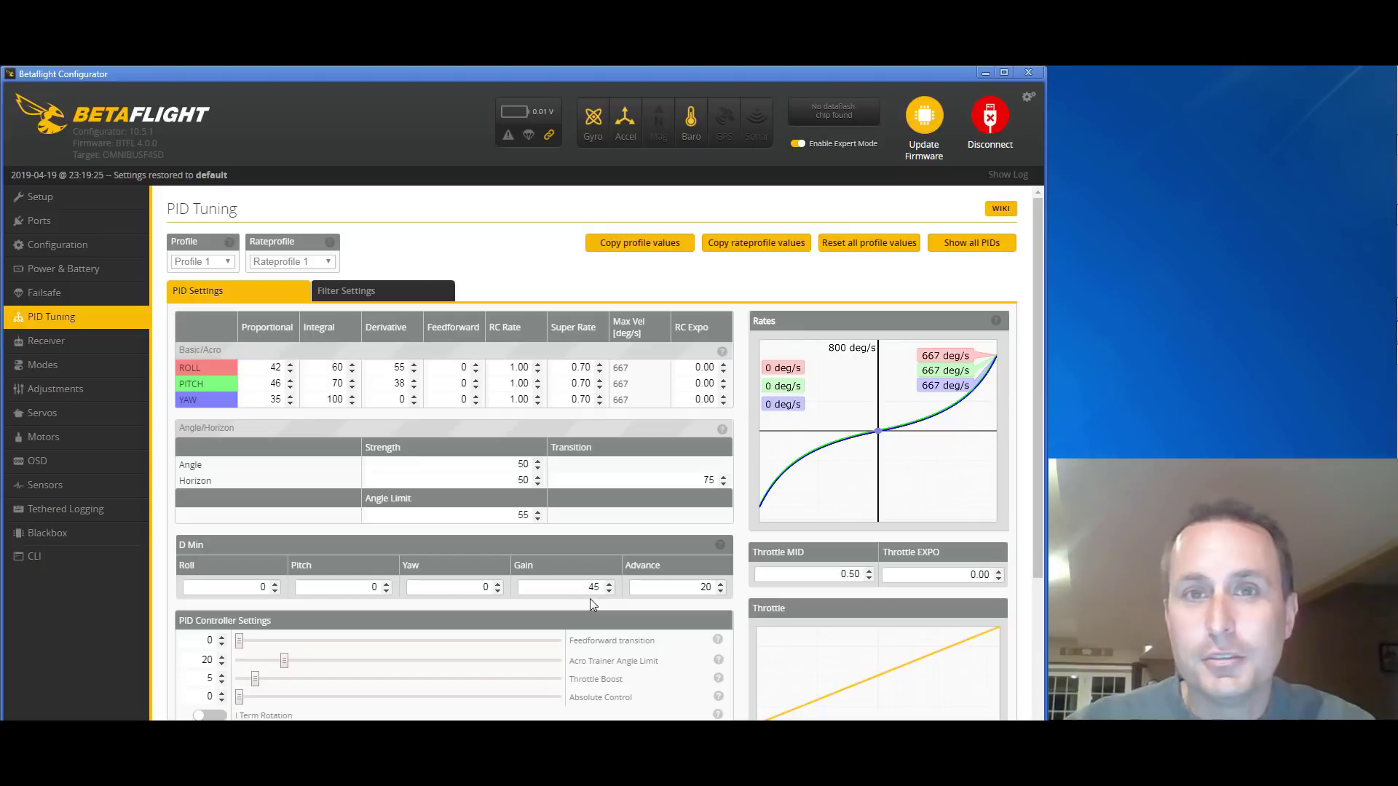
scroll(590, 598, down, 2)
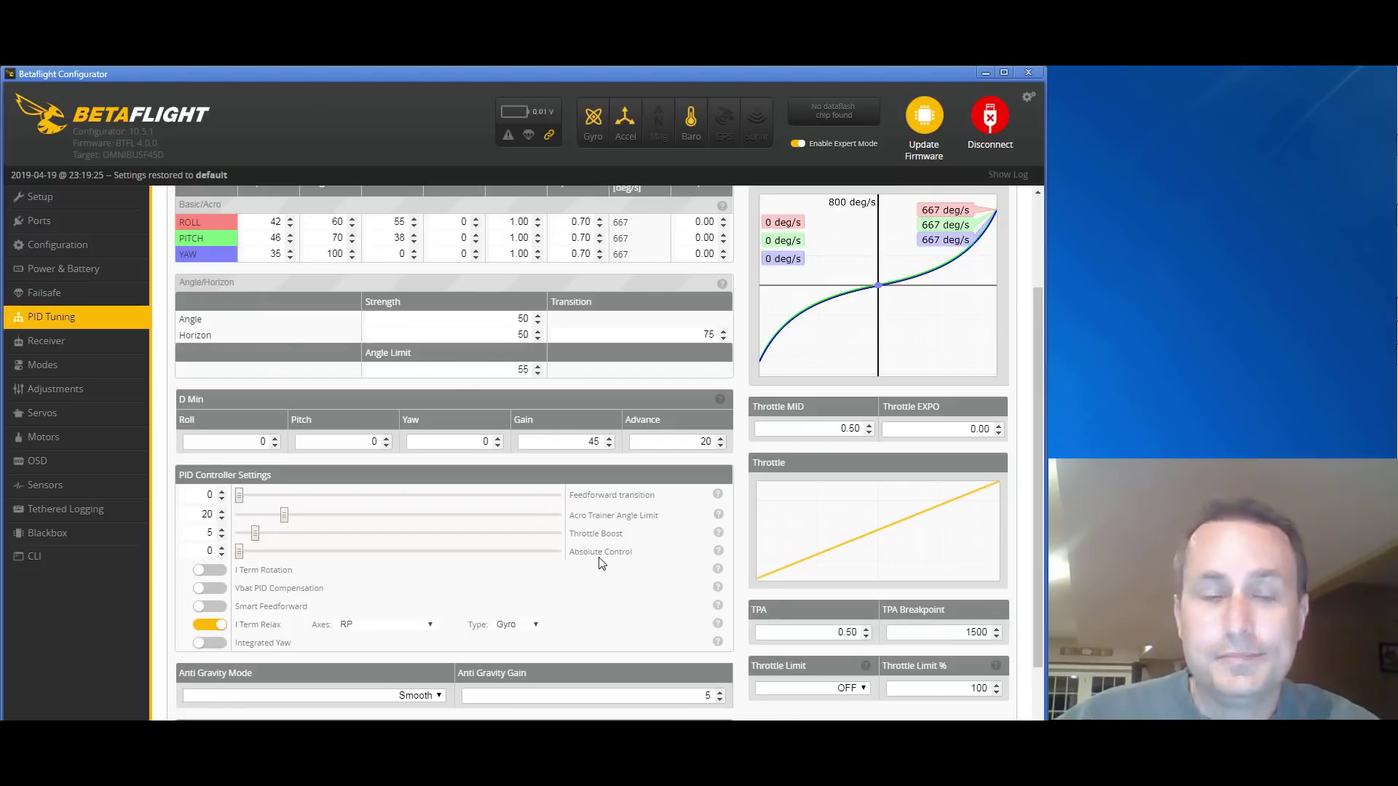
scroll(599, 562, up, 3)
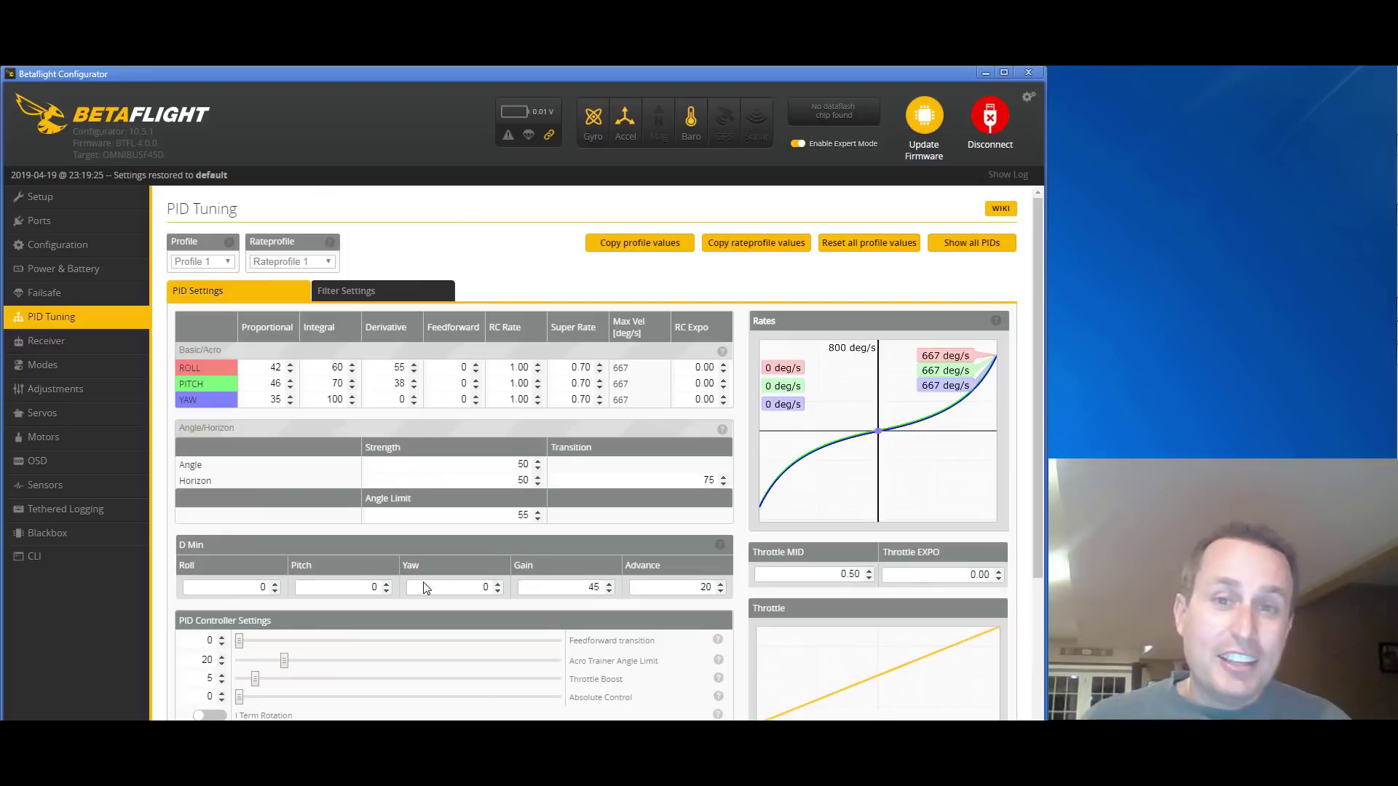